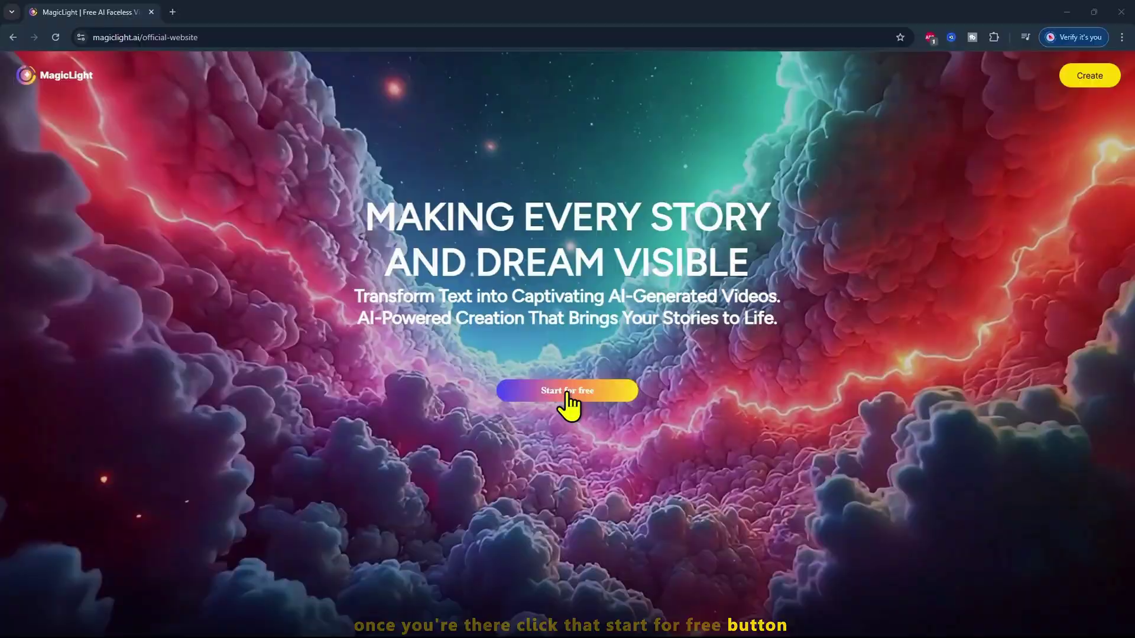
# Sign in to MagicLight with a Google account from 'Start for free'
pyautogui.click(567, 394)
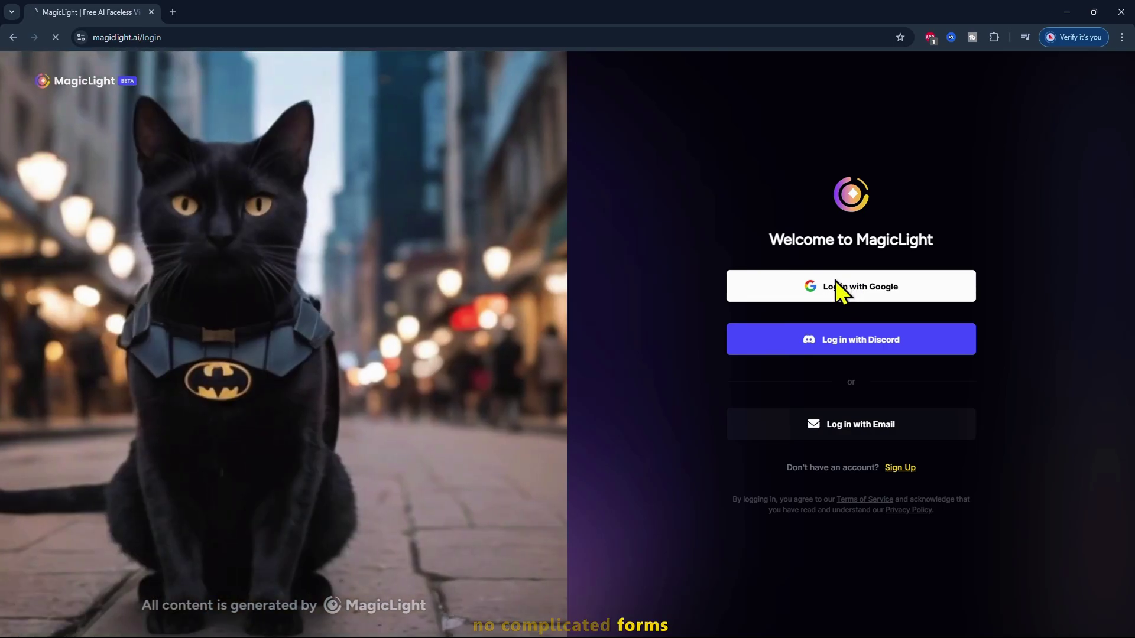
pyautogui.click(835, 287)
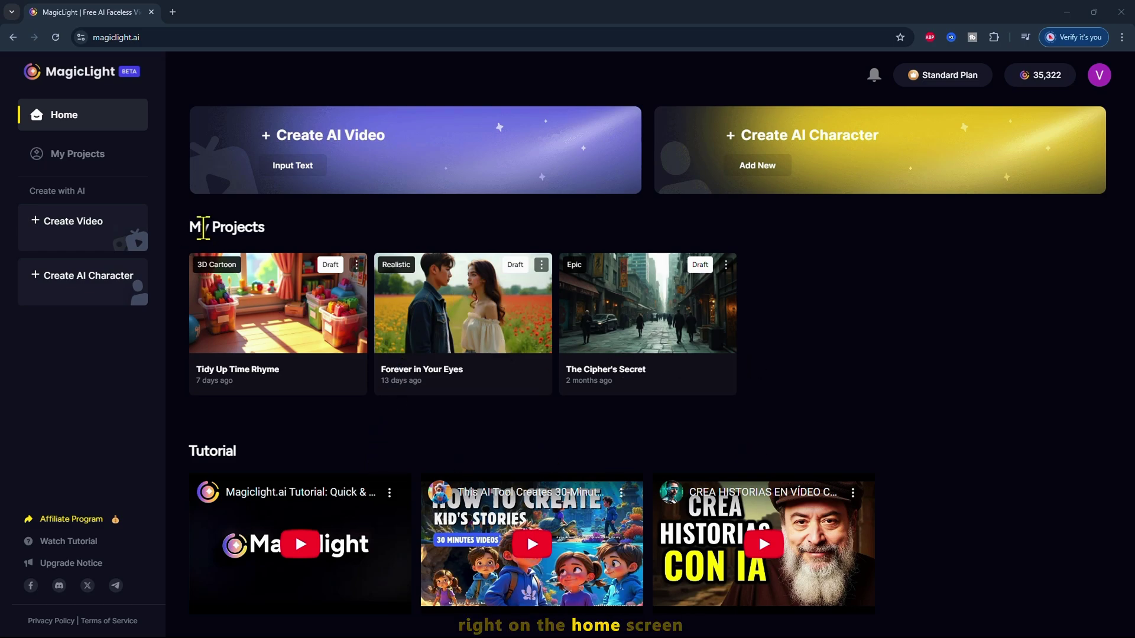
pyautogui.click(279, 236)
pyautogui.scroll(-3, 747, 346)
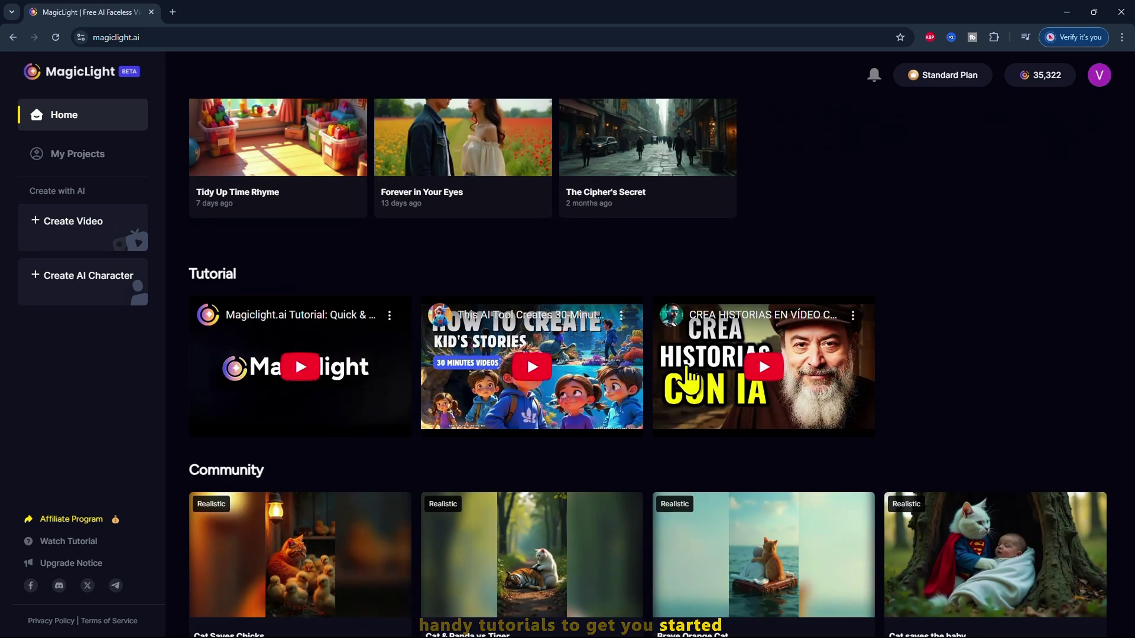
pyautogui.scroll(-2, 481, 379)
pyautogui.scroll(-3, 489, 380)
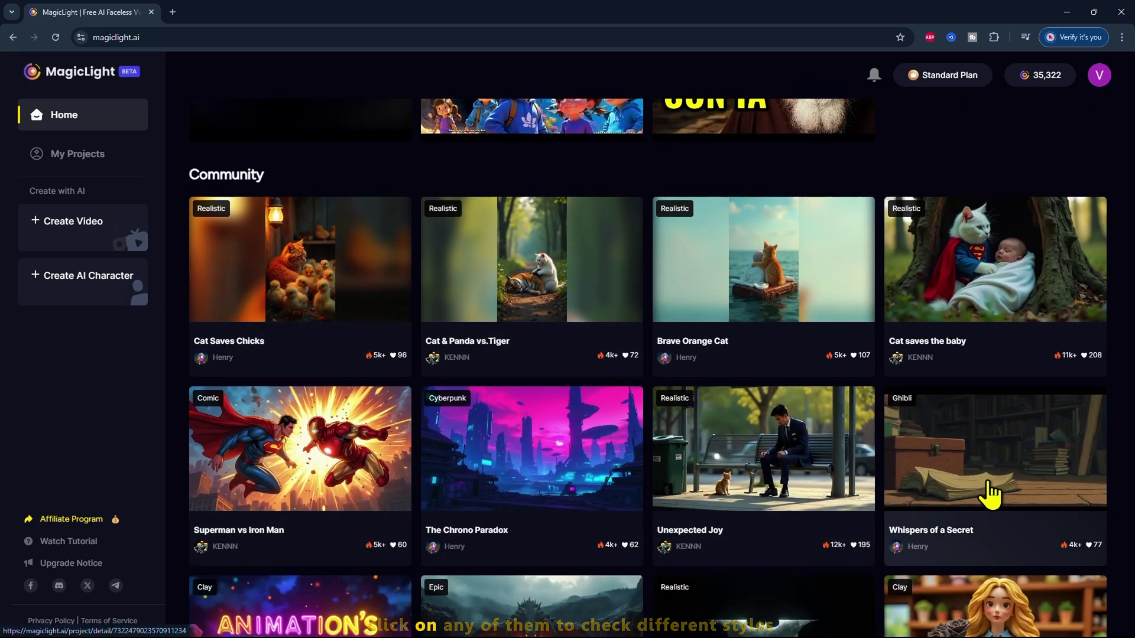
pyautogui.moveTo(299, 470)
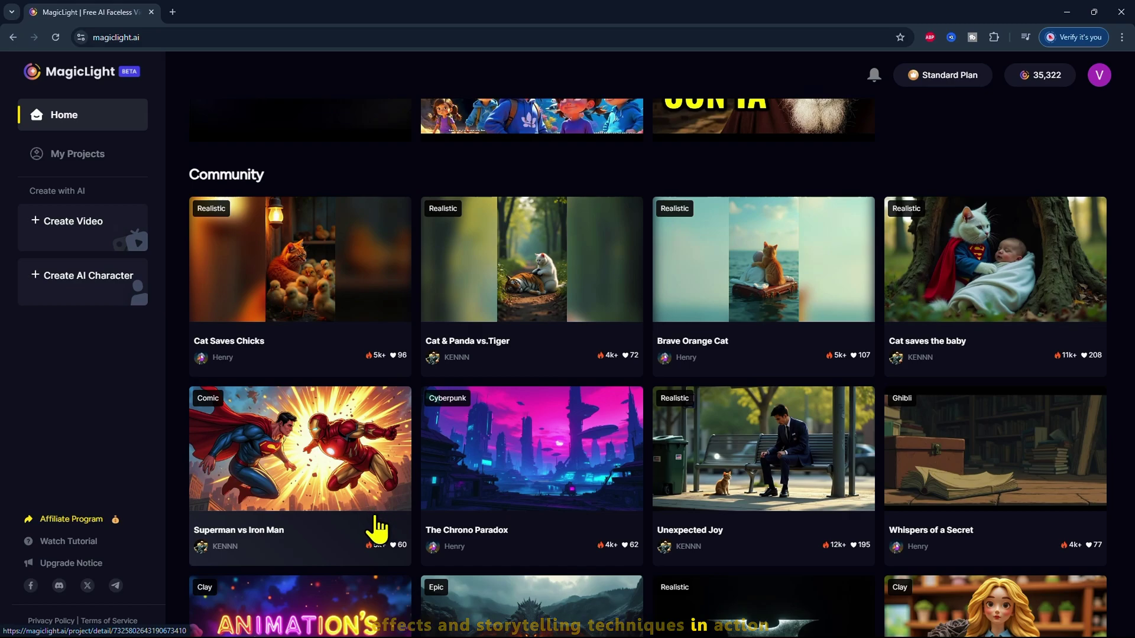
pyautogui.scroll(3, 502, 469)
pyautogui.scroll(5, 502, 470)
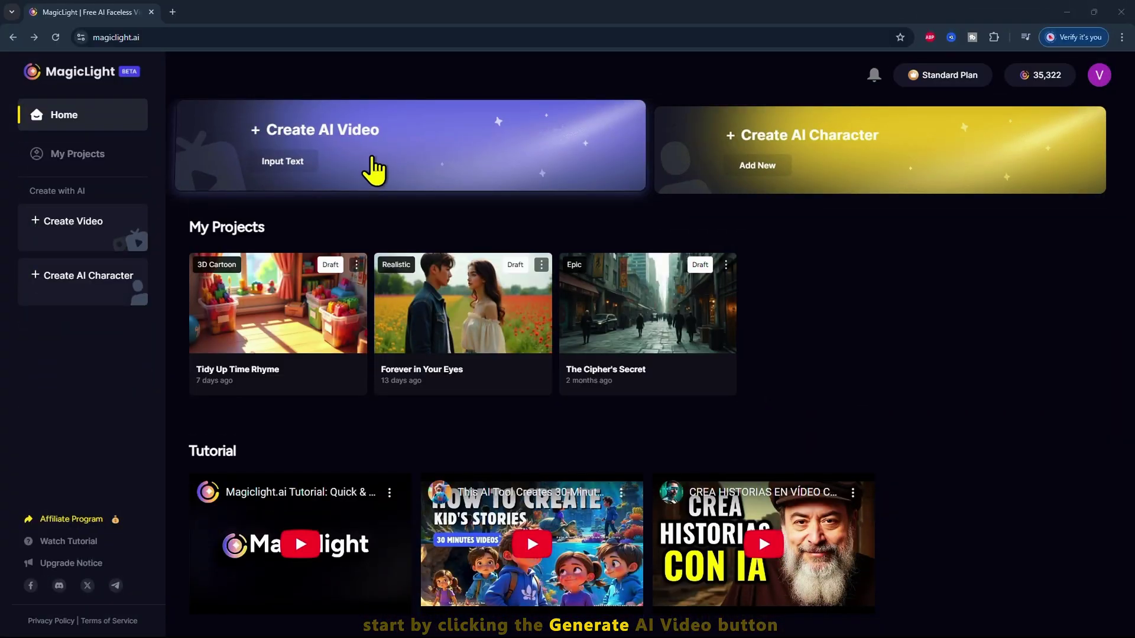
# Start a new AI video project from the 'Create AI Video' banner
pyautogui.click(372, 171)
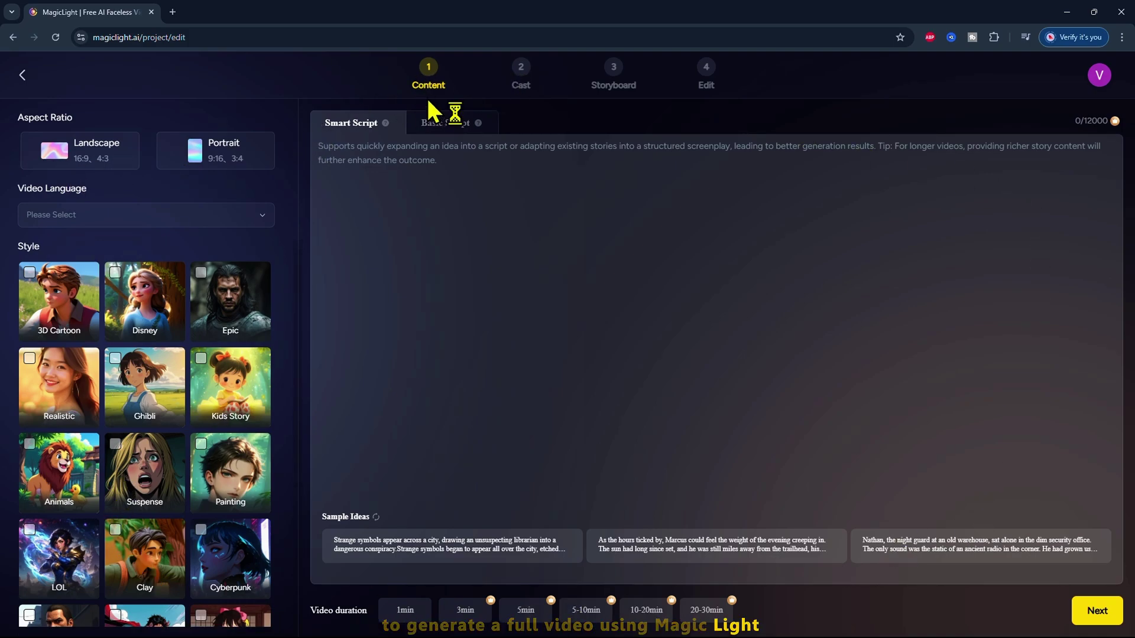
pyautogui.doubleClick(413, 86)
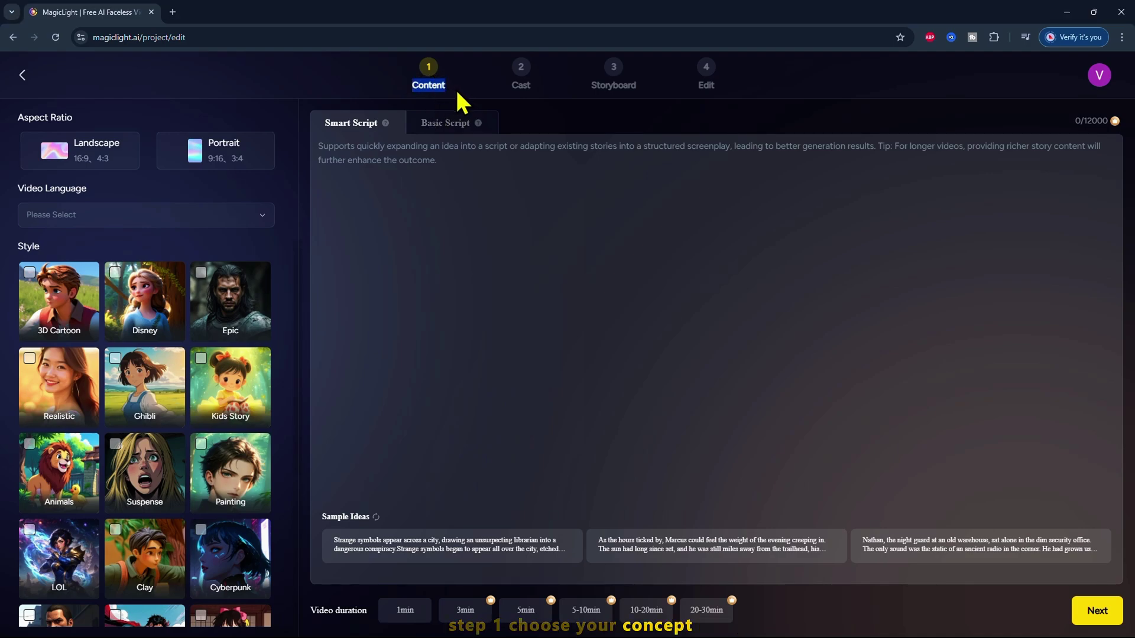
pyautogui.click(511, 85)
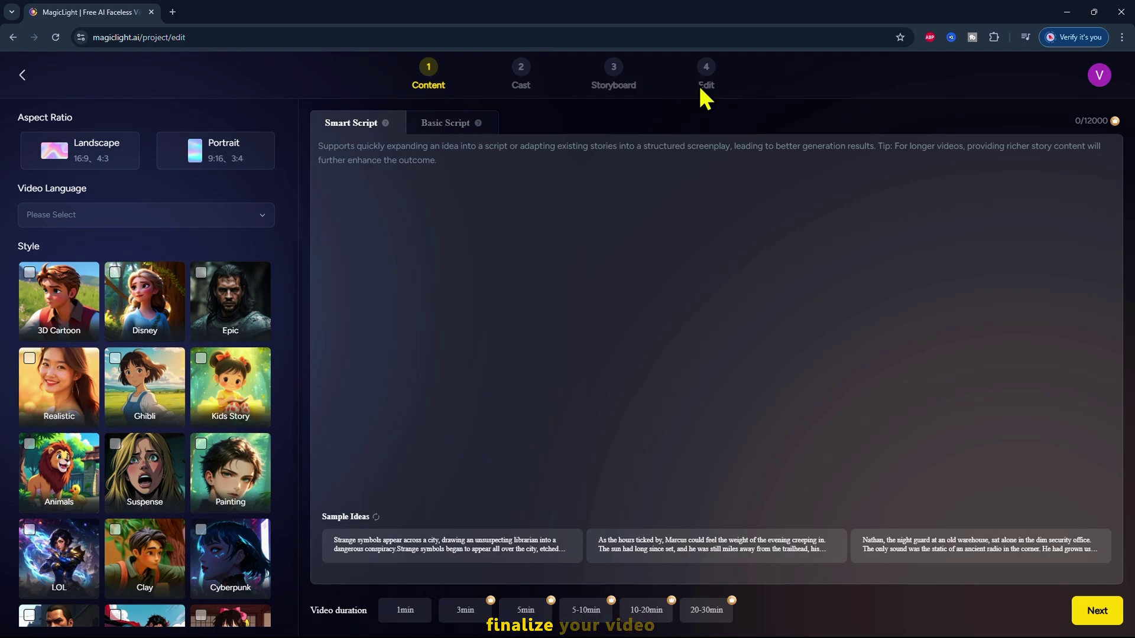
pyautogui.moveTo(707, 84); pyautogui.dragTo(733, 103)
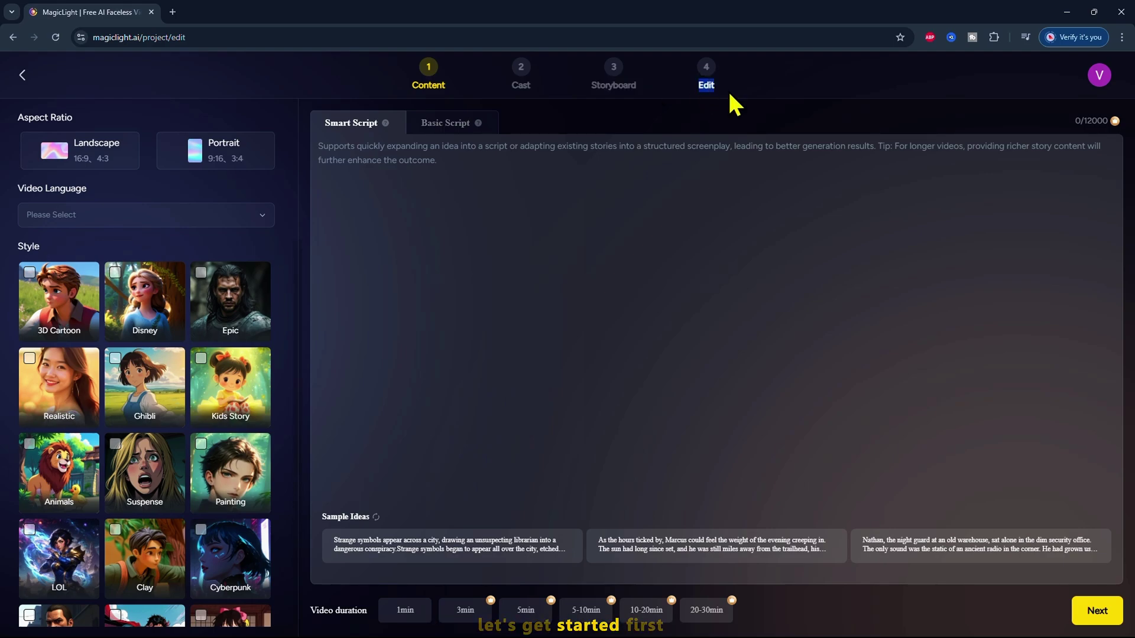
# Set the aspect ratio to Landscape and the video language to English
pyautogui.click(250, 118)
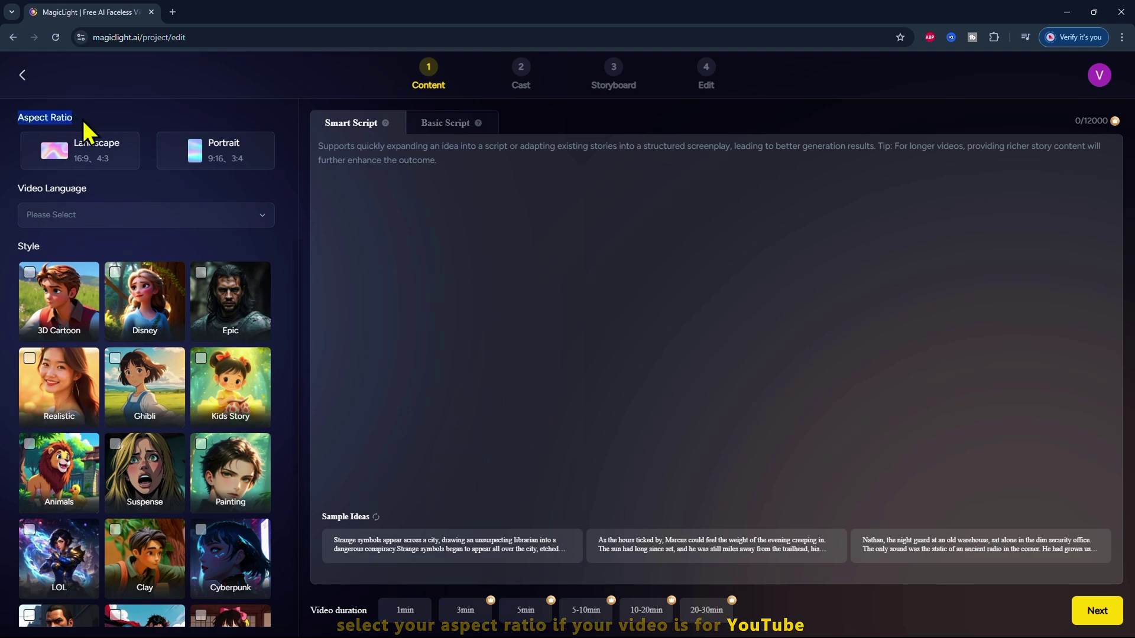
pyautogui.click(91, 162)
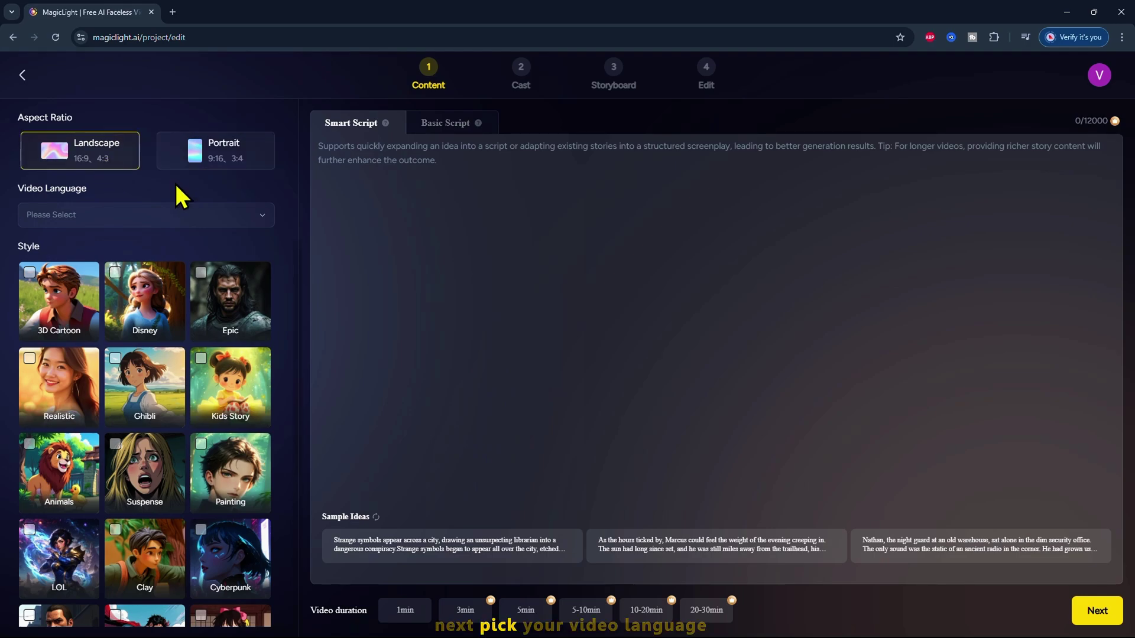
pyautogui.click(110, 215)
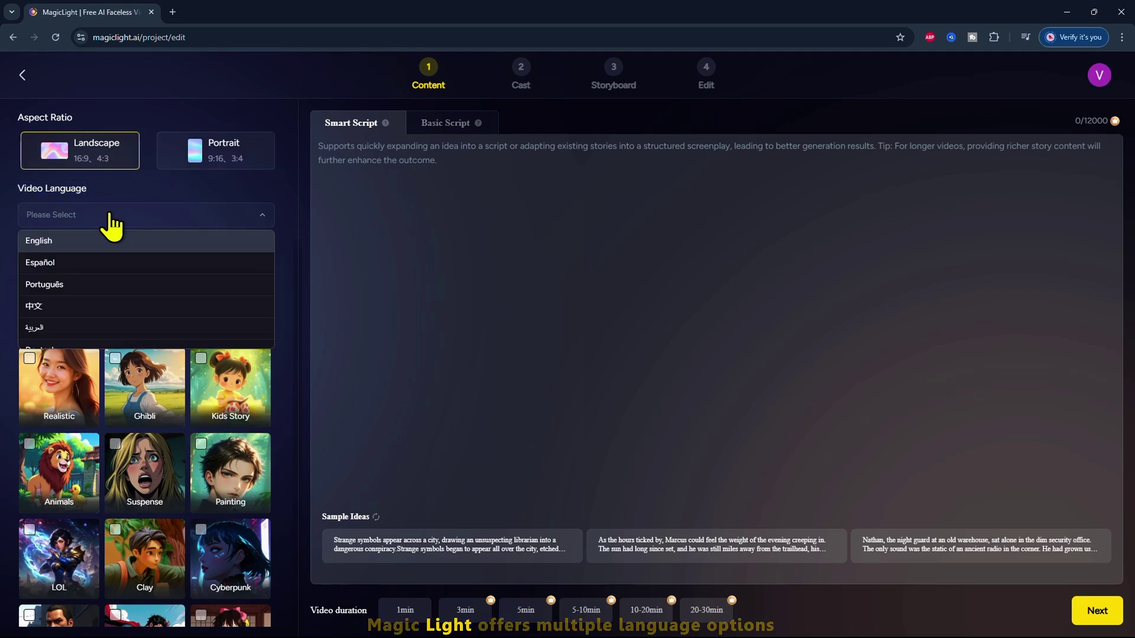
pyautogui.scroll(-2, 108, 295)
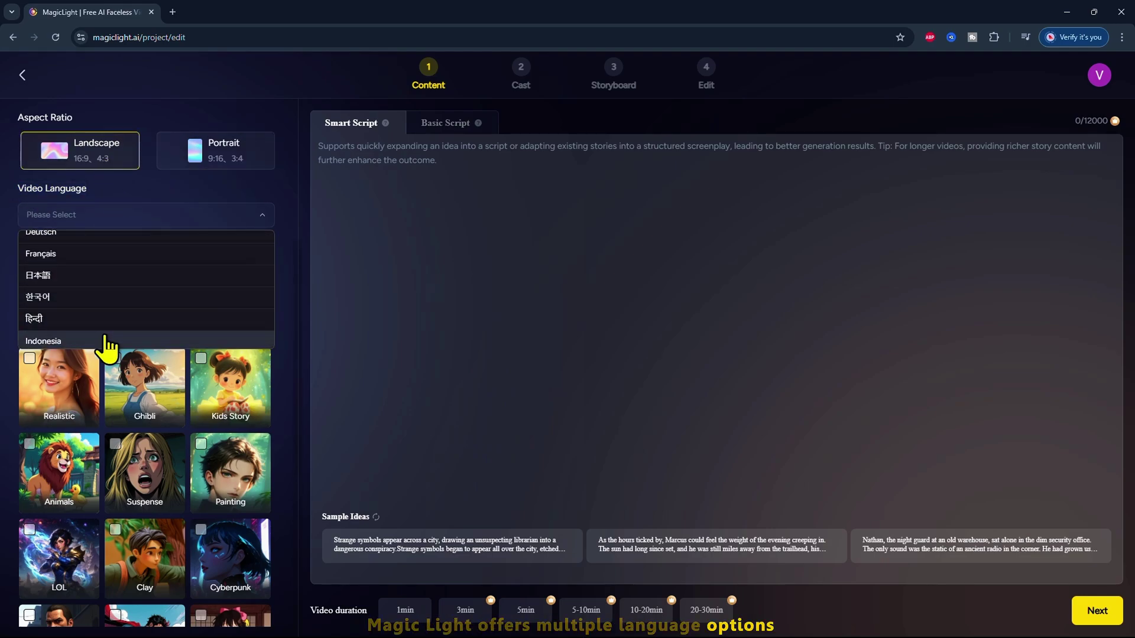
pyautogui.scroll(1, 106, 349)
pyautogui.scroll(1, 106, 345)
pyautogui.scroll(1, 106, 301)
pyautogui.scroll(1, 107, 287)
pyautogui.click(108, 238)
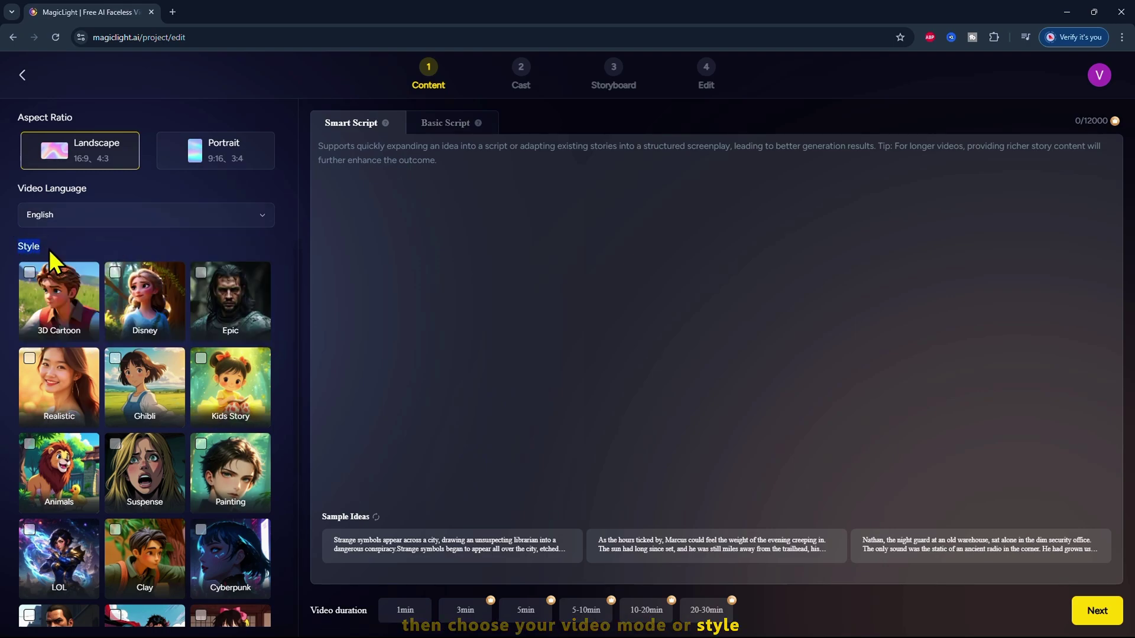
# Choose the 3D Cartoon visual style
pyautogui.scroll(-1, 183, 594)
pyautogui.scroll(-2, 183, 594)
pyautogui.scroll(-1, 183, 591)
pyautogui.scroll(4, 183, 591)
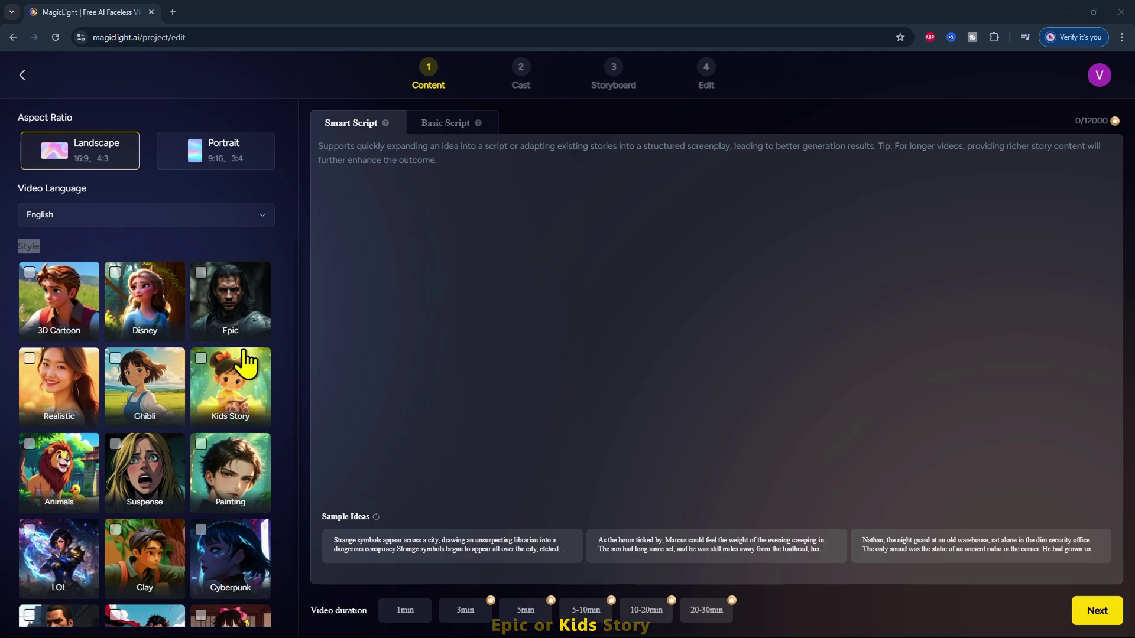
pyautogui.click(66, 298)
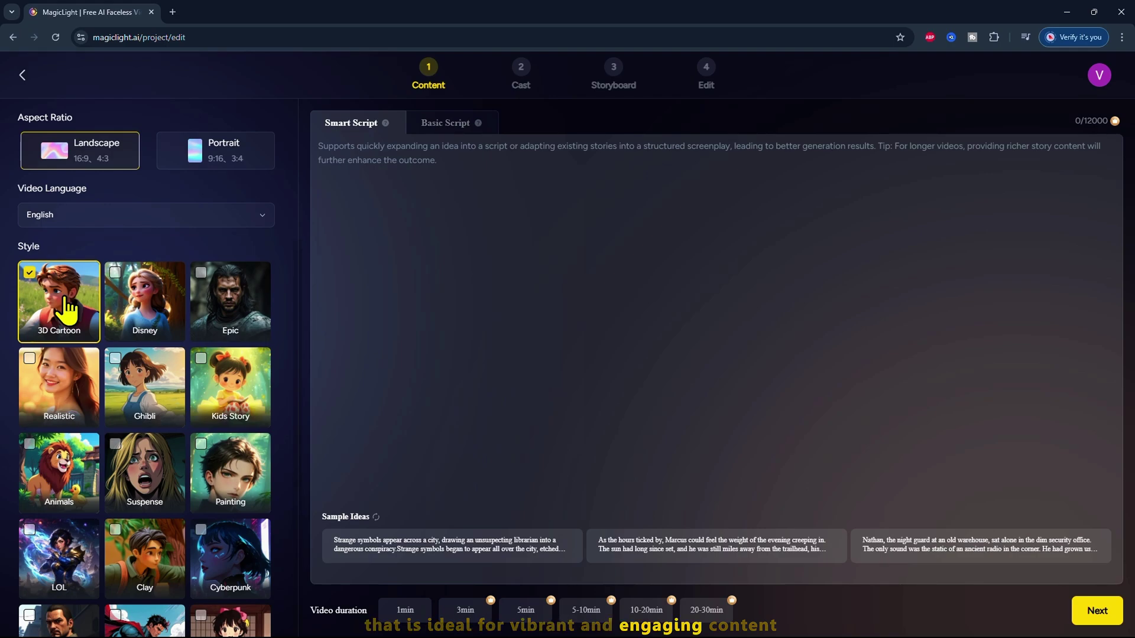
# Replace the pasted clocktower idea with the attic trapdoor sample idea
pyautogui.click(371, 144)
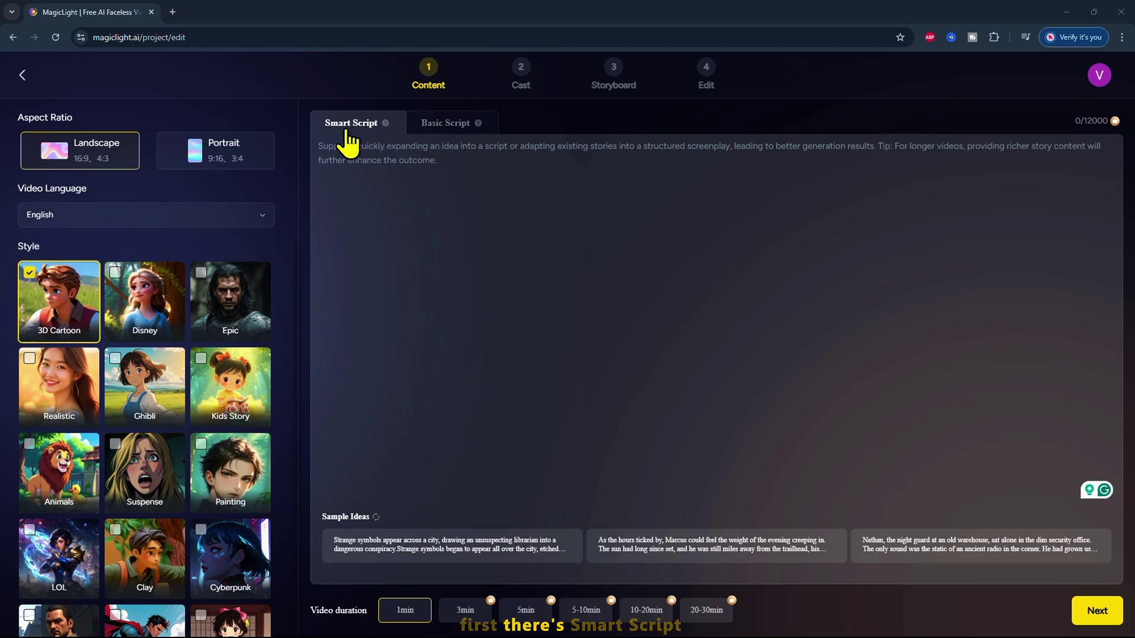
pyautogui.click(357, 171)
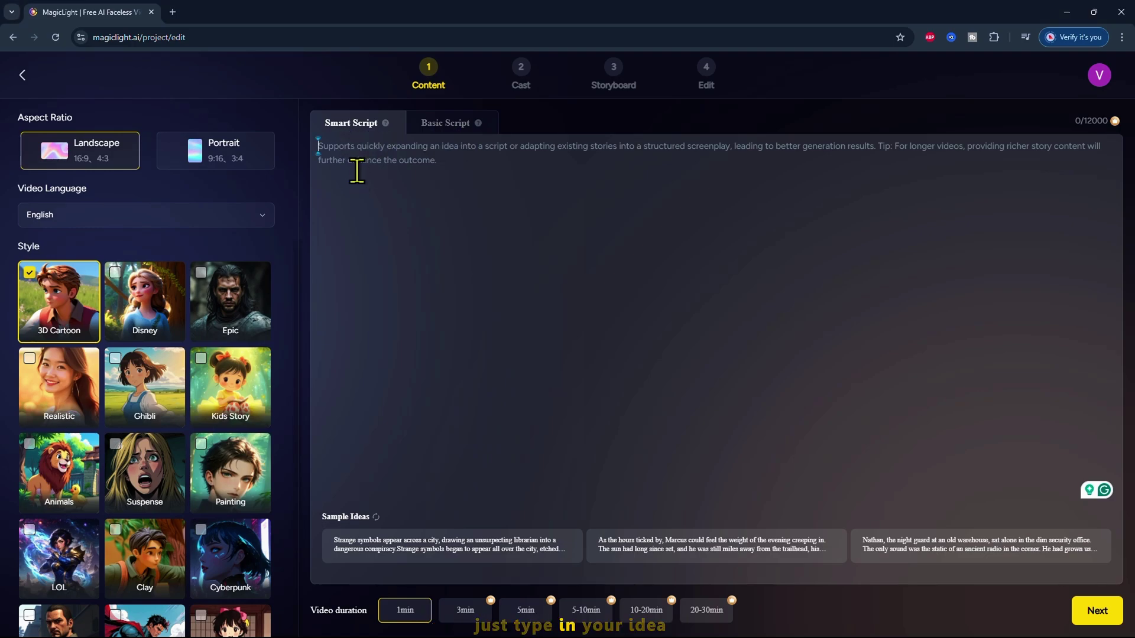
pyautogui.write('"The Clocktower That Ticked Backward" – A magical tower sends kids on a backward journey through time to fix the future.')
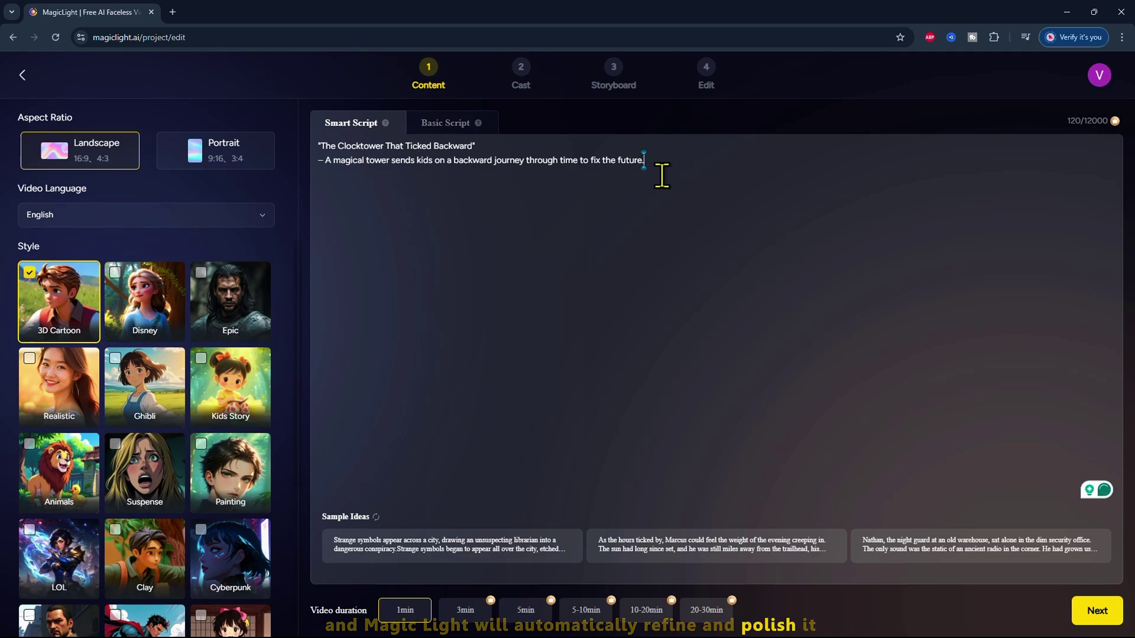
pyautogui.moveTo(351, 157); pyautogui.dragTo(312, 145)
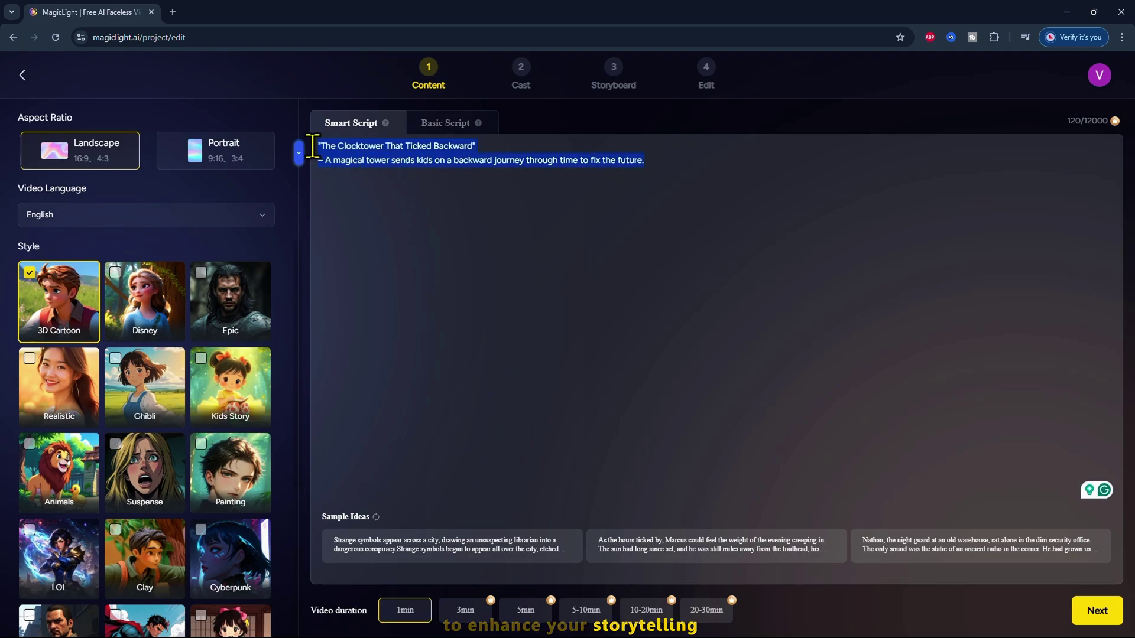
pyautogui.press('BackSpace')
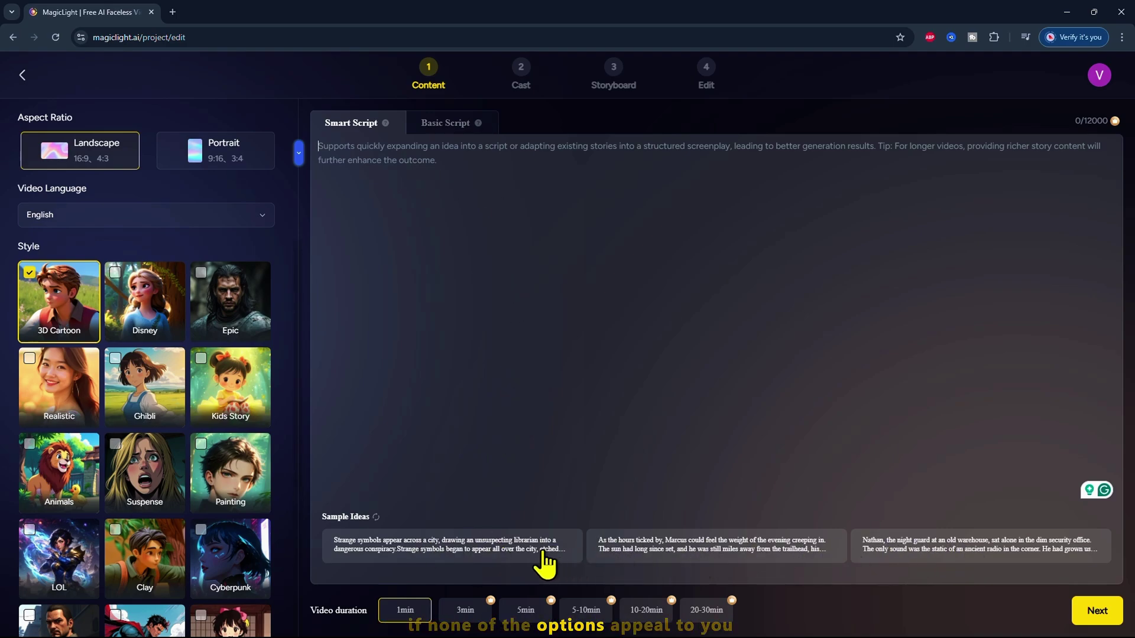
pyautogui.click(376, 517)
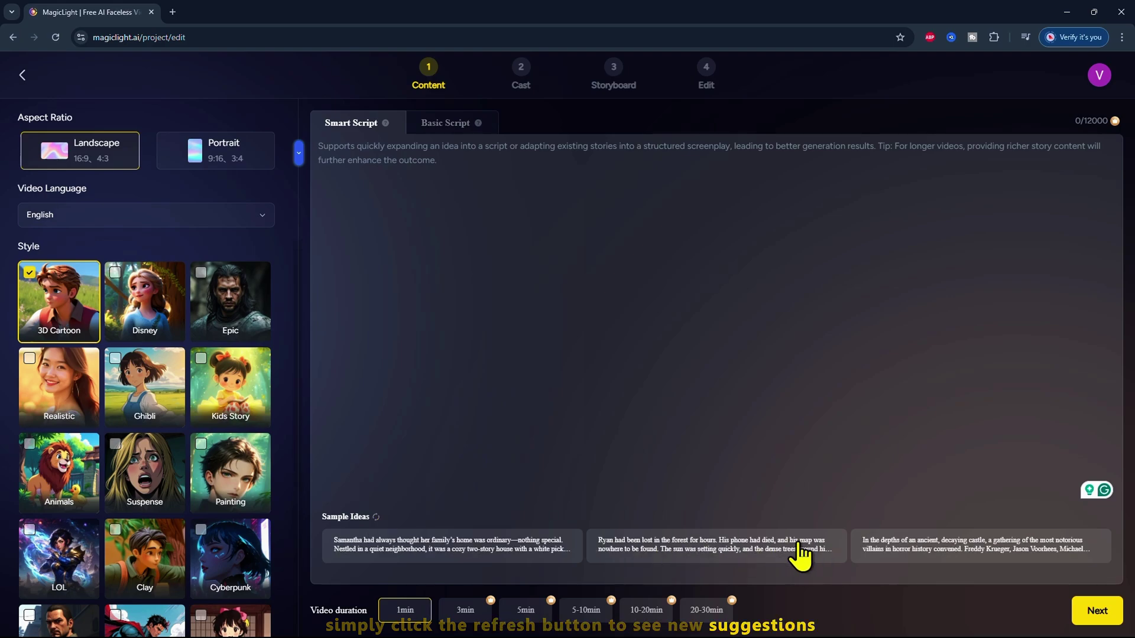
pyautogui.click(488, 553)
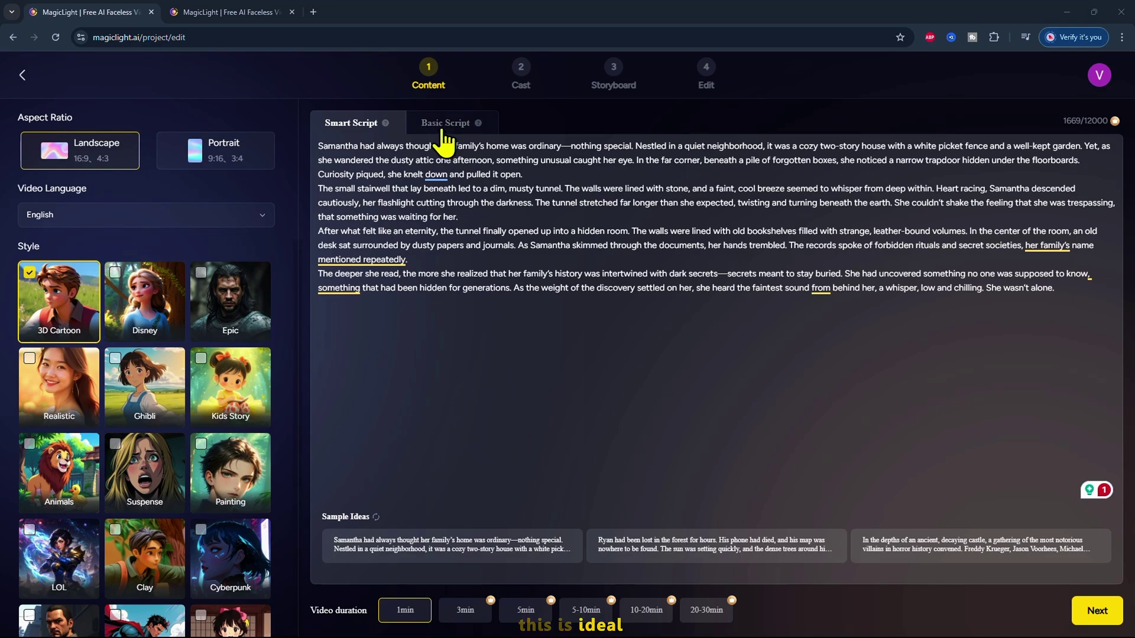
# Paste the Moonlit Cove story into the Basic Script, within the 12000-character limit
pyautogui.click(443, 136)
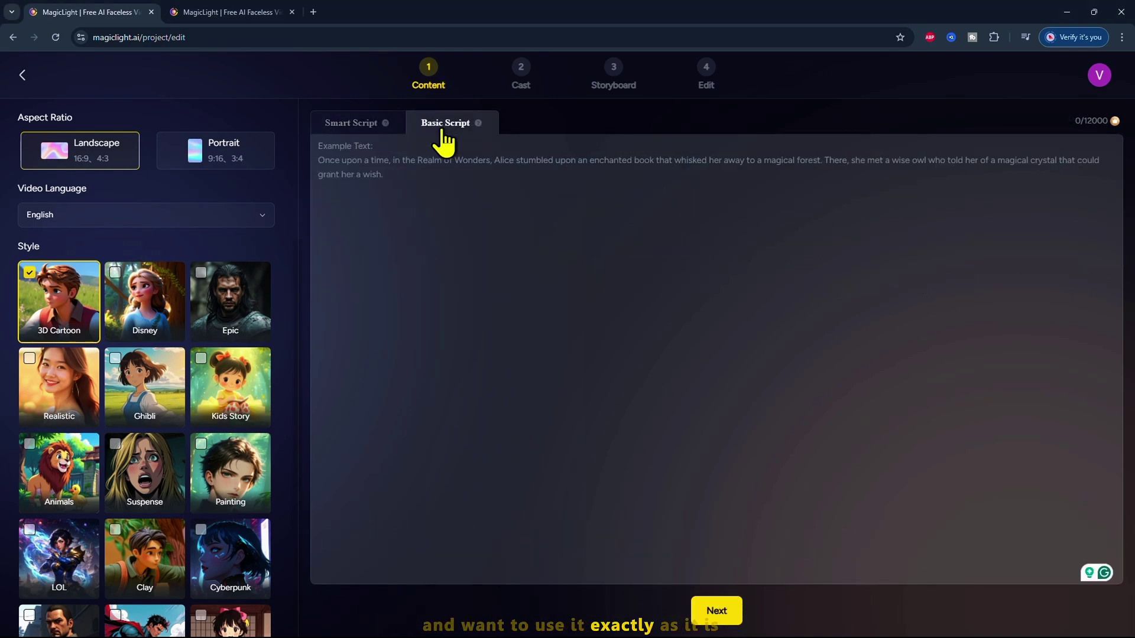
pyautogui.rightClick(366, 175)
pyautogui.click(419, 298)
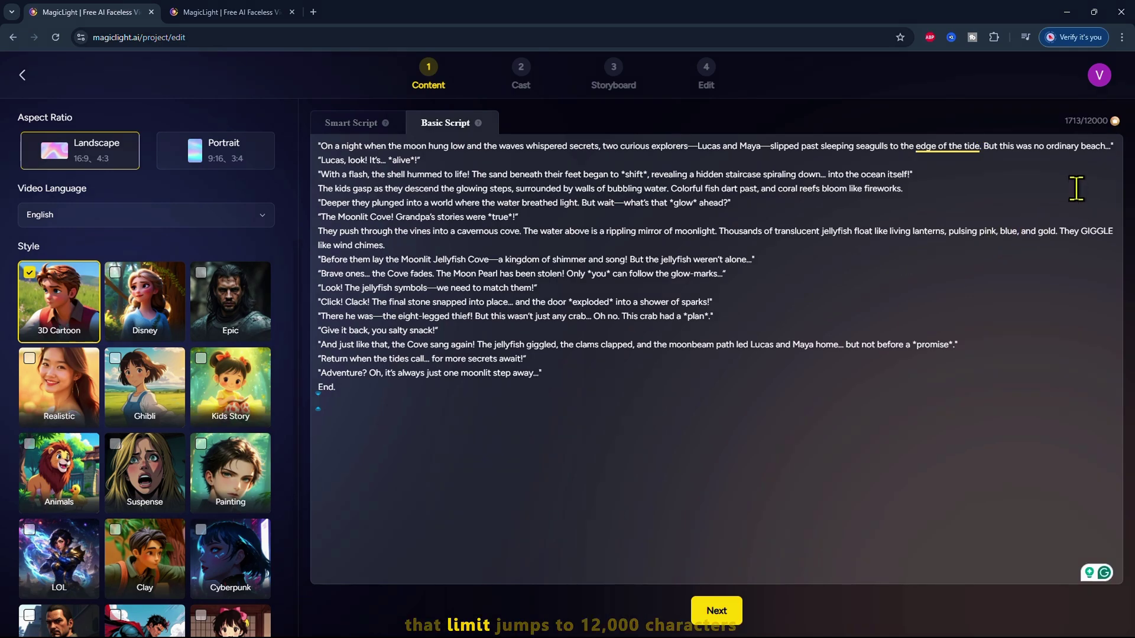
pyautogui.moveTo(1082, 122); pyautogui.dragTo(1105, 123)
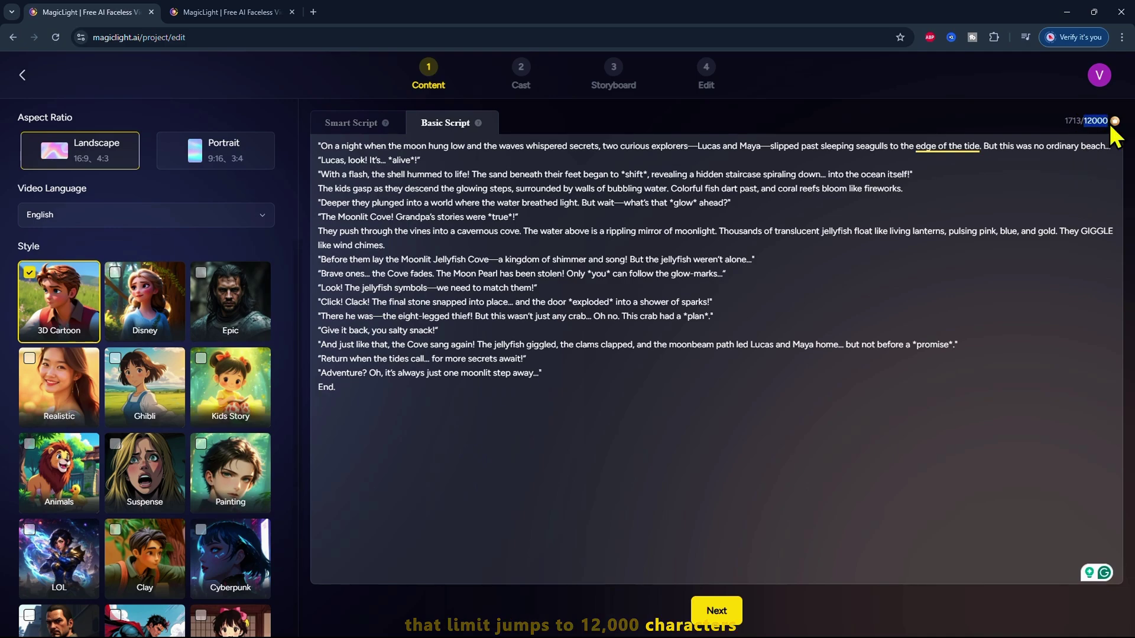
pyautogui.click(1114, 121)
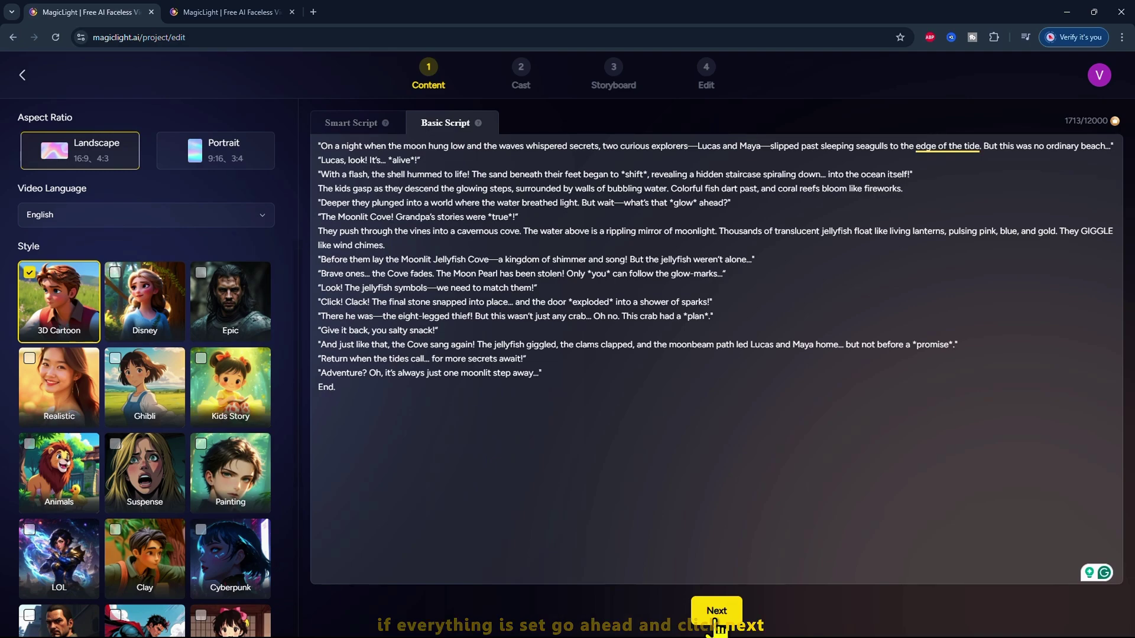
# Generate the shot breakdown of the Moonlit Cove script
pyautogui.click(717, 614)
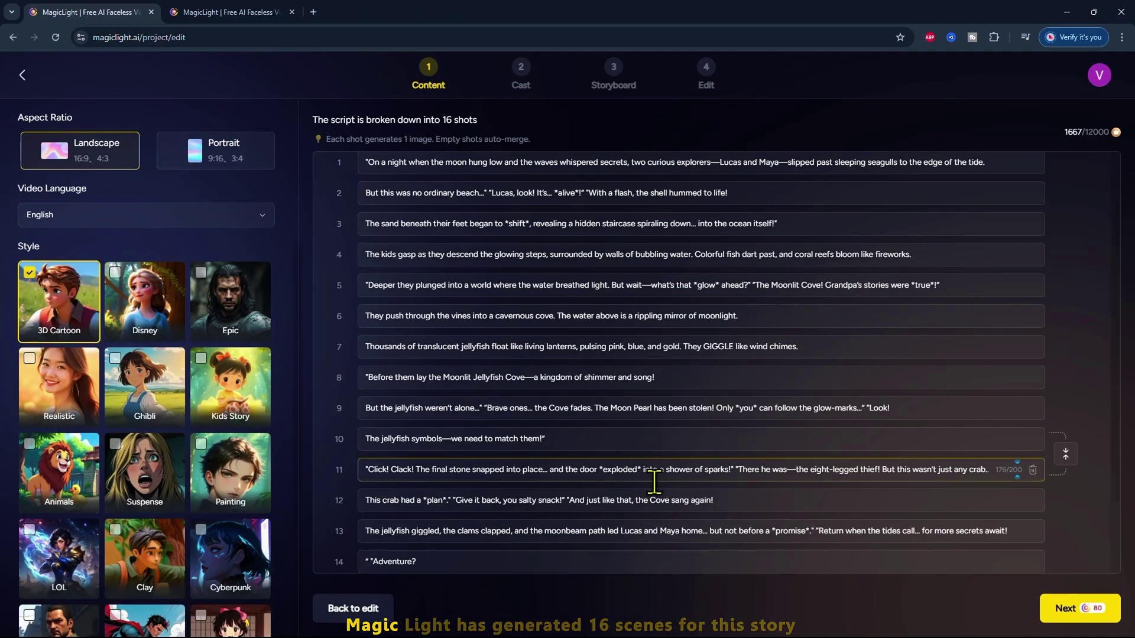
# Split shot 1 before 'two' and the kids-gasp shot before 'Colorful'
pyautogui.scroll(-2, 658, 503)
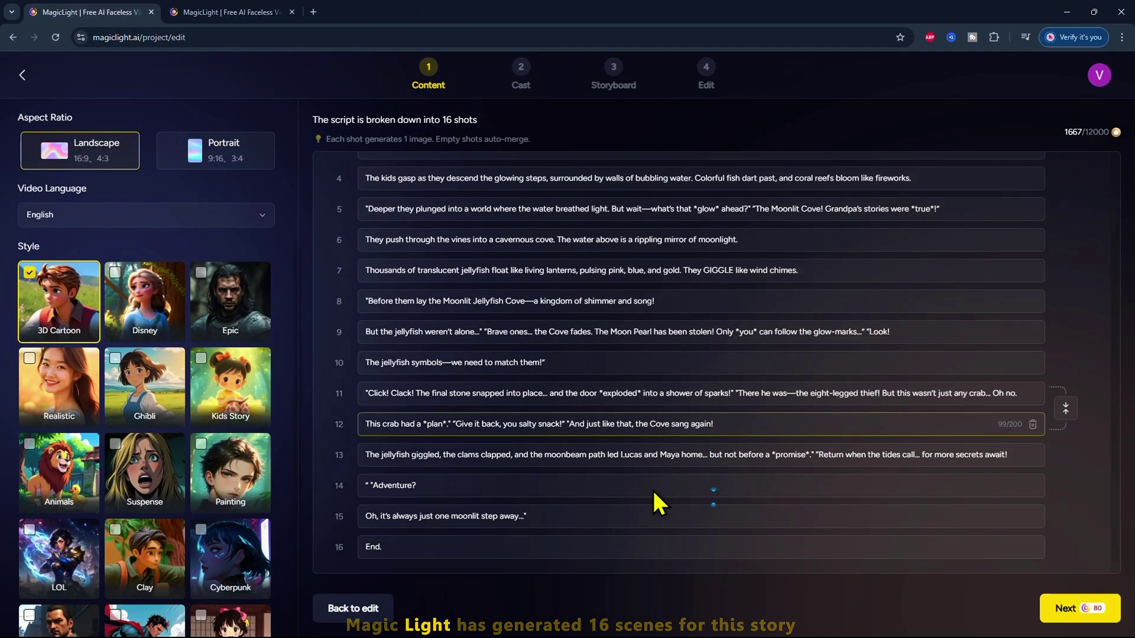
pyautogui.scroll(1, 658, 503)
pyautogui.scroll(1, 658, 503)
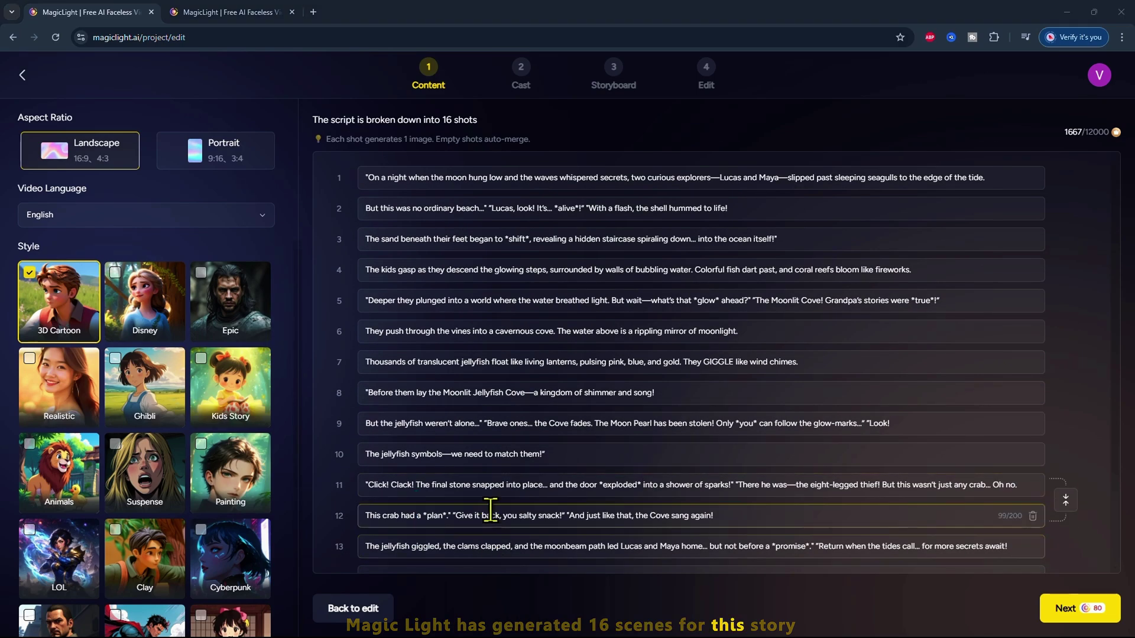
pyautogui.scroll(-2, 491, 508)
pyautogui.scroll(2, 494, 509)
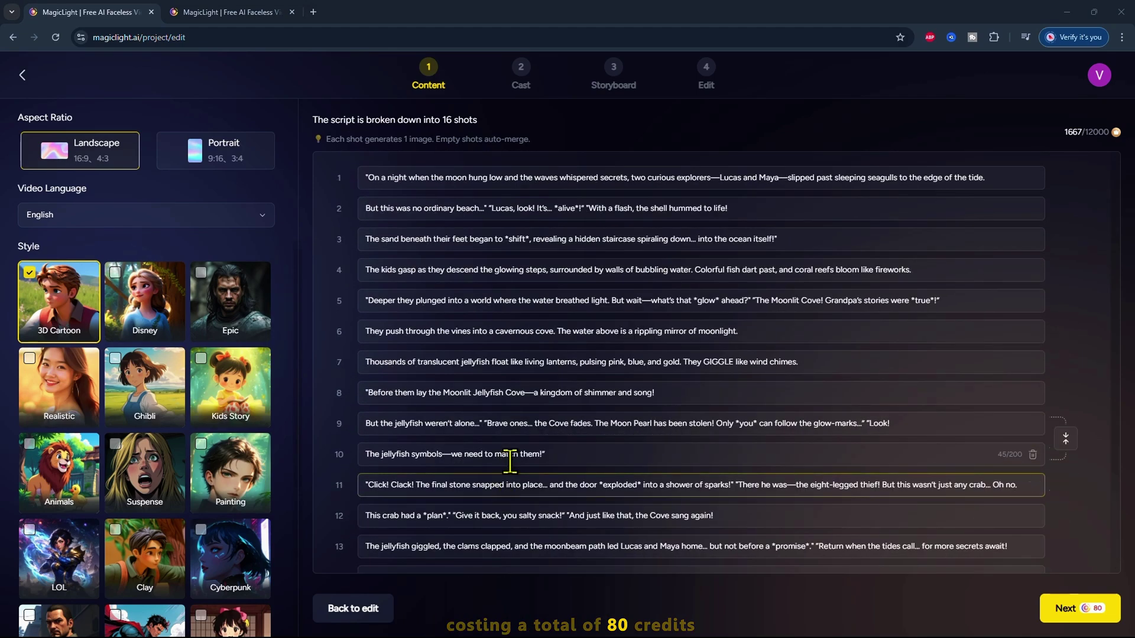
pyautogui.click(513, 180)
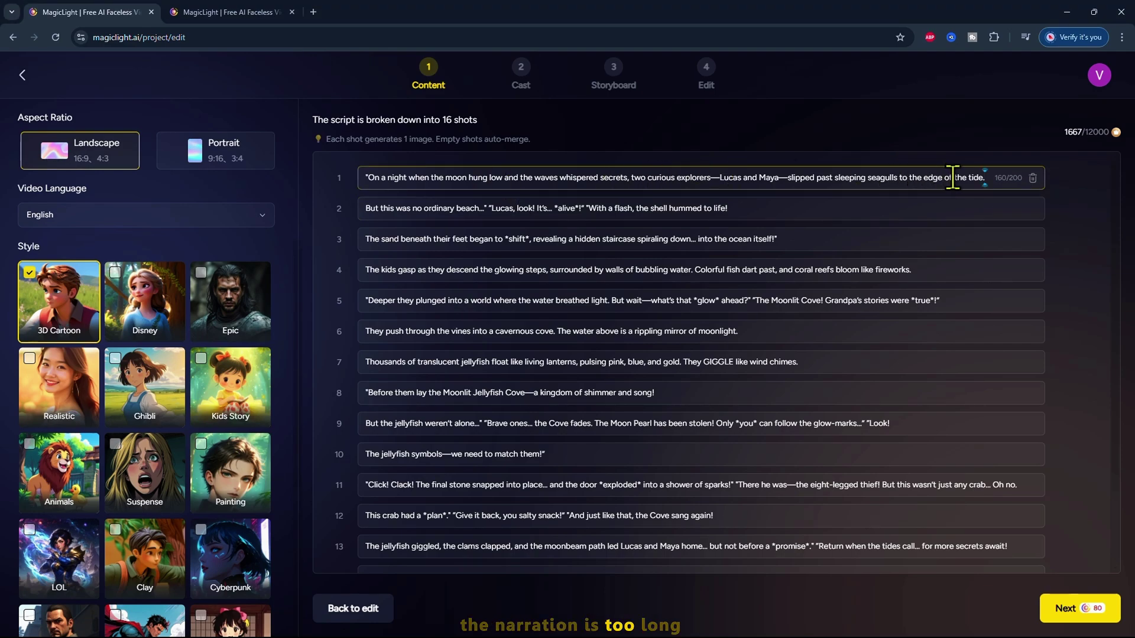
pyautogui.click(630, 177)
pyautogui.press('Return')
pyautogui.click(694, 300)
pyautogui.press('Return')
# Split further shots before 'But wait', 'The water', 'There he was' and the Moon Pearl line
pyautogui.click(614, 361)
pyautogui.press('Return')
pyautogui.click(556, 423)
pyautogui.press('Return')
pyautogui.scroll(-3, 627, 490)
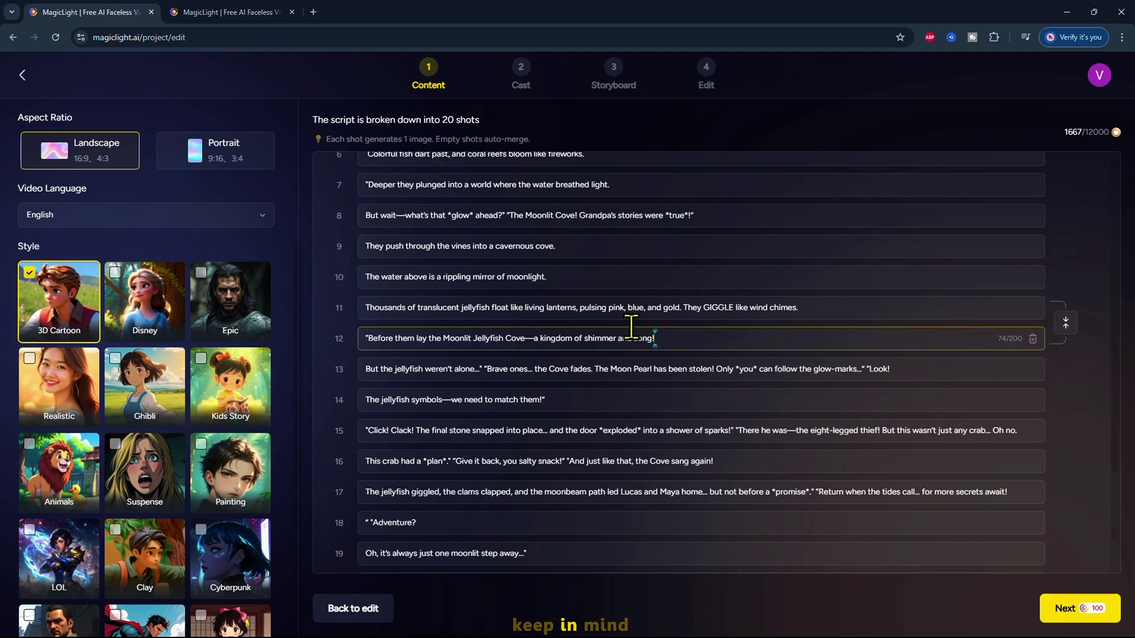
pyautogui.click(594, 368)
pyautogui.press('Return')
pyautogui.click(735, 461)
pyautogui.press('Return')
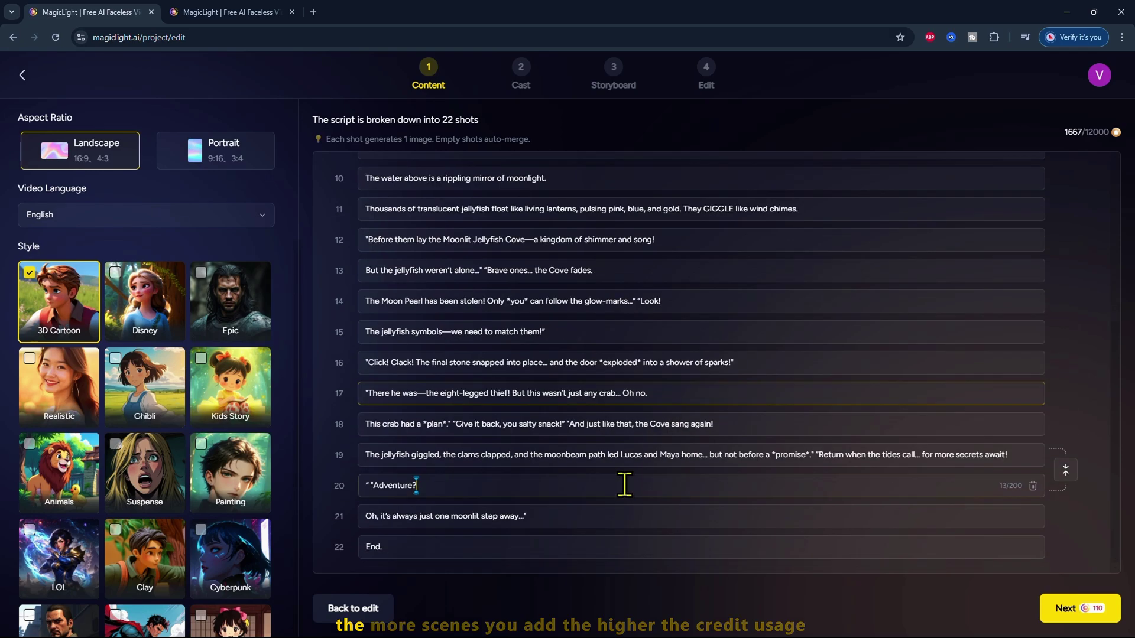
pyautogui.click(710, 456)
pyautogui.press('Return')
# Clean up stray characters in shot 11's jellyfish narration
pyautogui.click(585, 485)
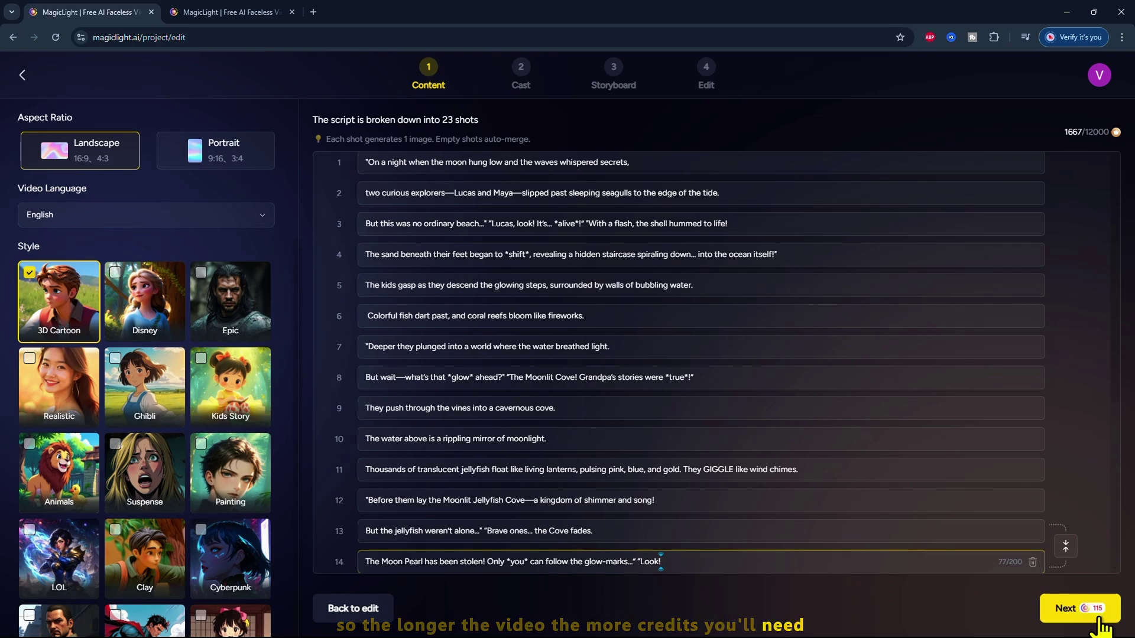
pyautogui.click(627, 483)
pyautogui.moveTo(705, 484); pyautogui.dragTo(767, 485)
pyautogui.write('fgdorijtg')
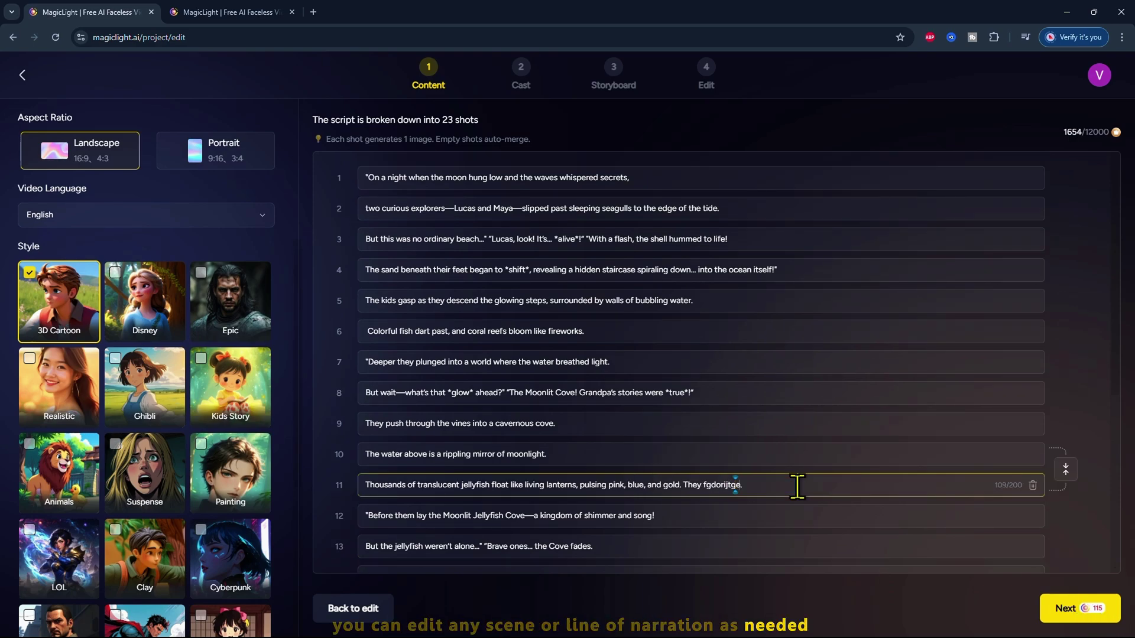
pyautogui.write('0tkm cfgd')
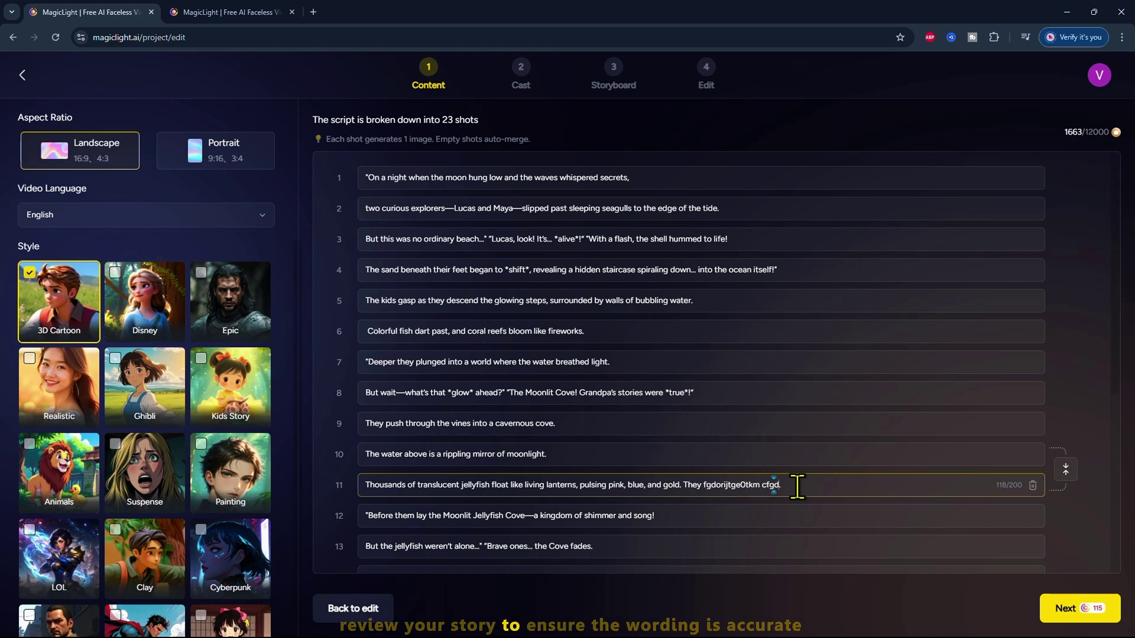
pyautogui.press('BackSpace')
pyautogui.press('BackSpace')
pyautogui.write('.')
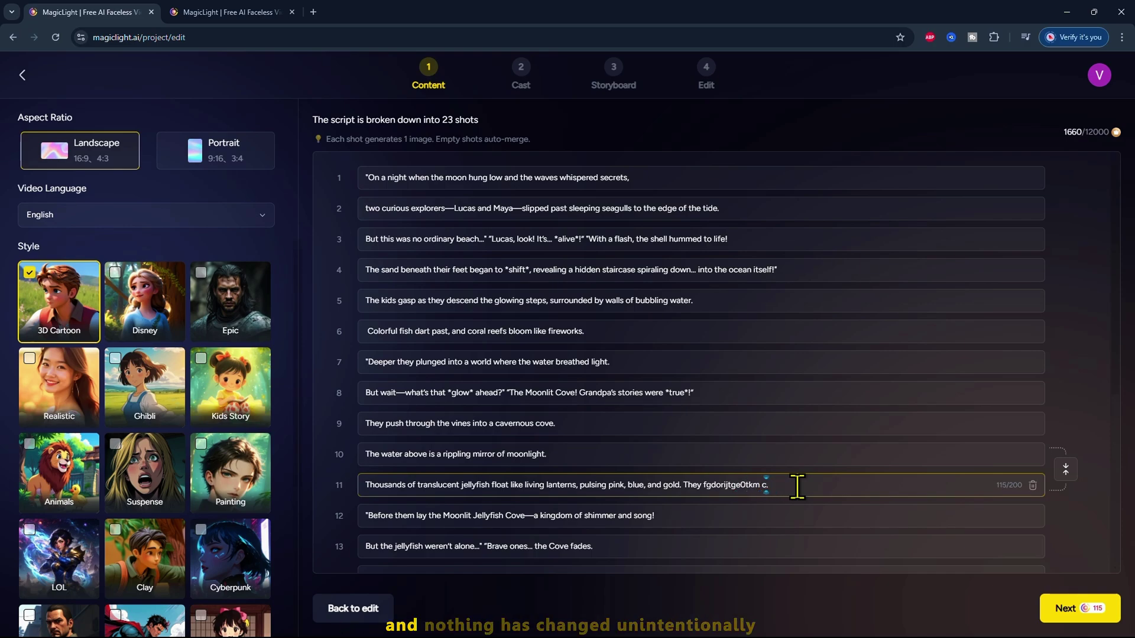
pyautogui.press('BackSpace')
pyautogui.press('BackSpace')
pyautogui.press('BackSpace')
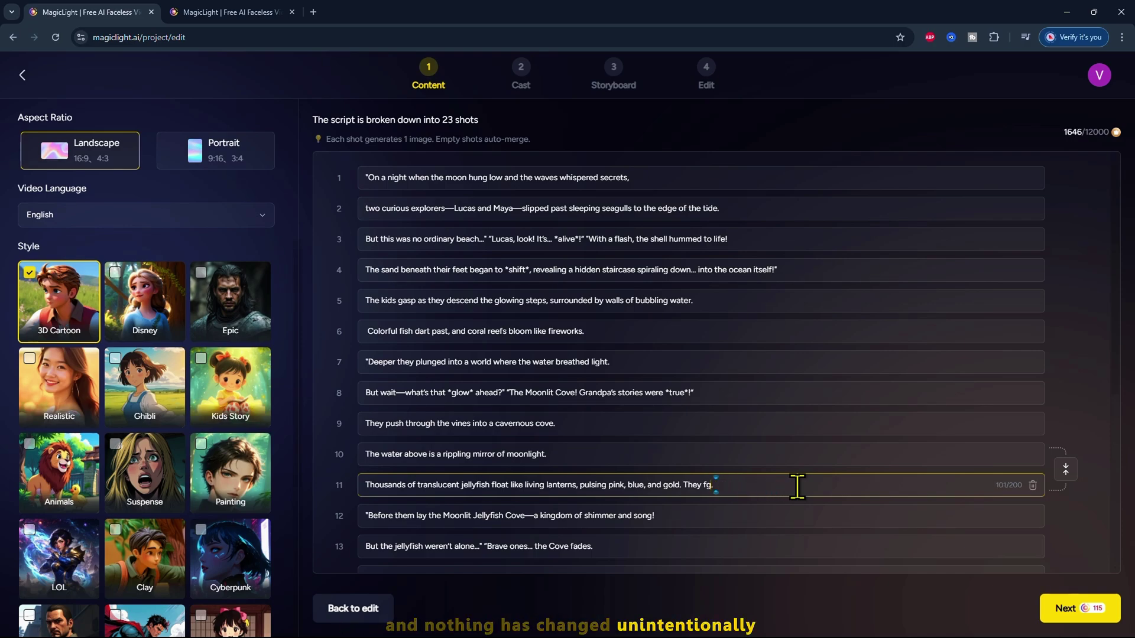
# Delete the jellyfish shot and one other shot, then send the script for analysis
pyautogui.scroll(-2, 942, 373)
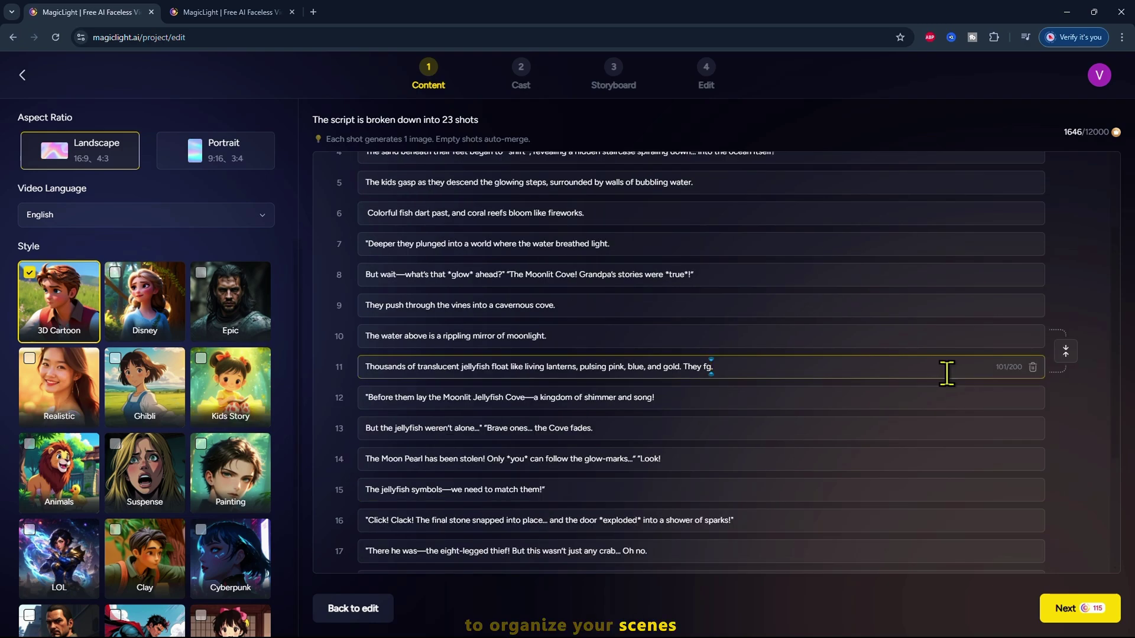
pyautogui.click(1066, 362)
pyautogui.scroll(-3, 907, 486)
pyautogui.click(1033, 486)
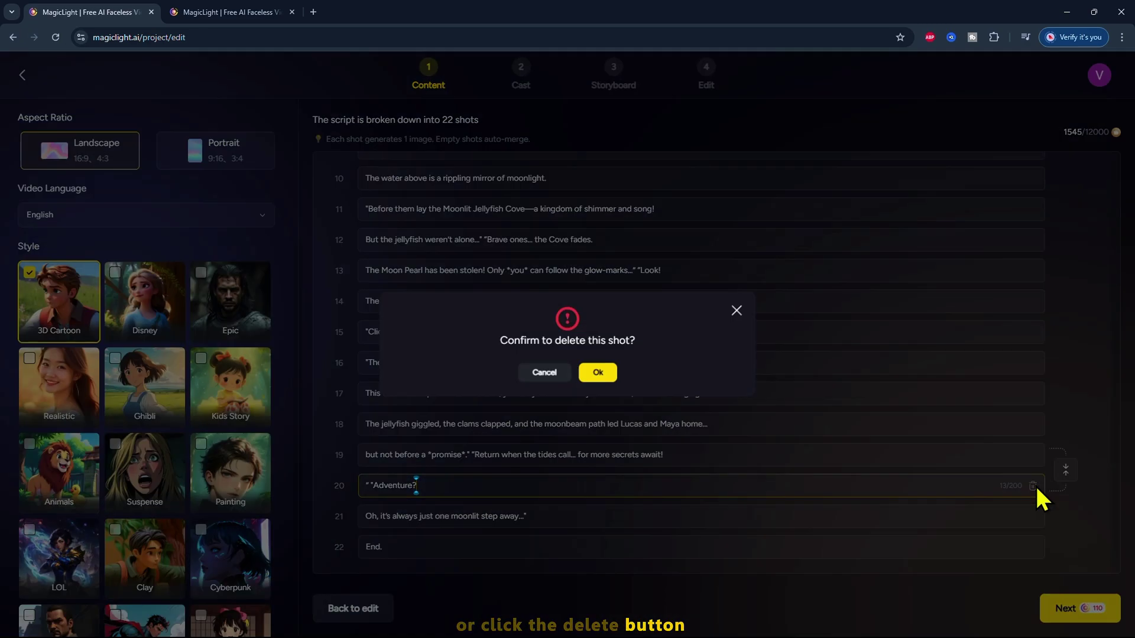
pyautogui.click(598, 374)
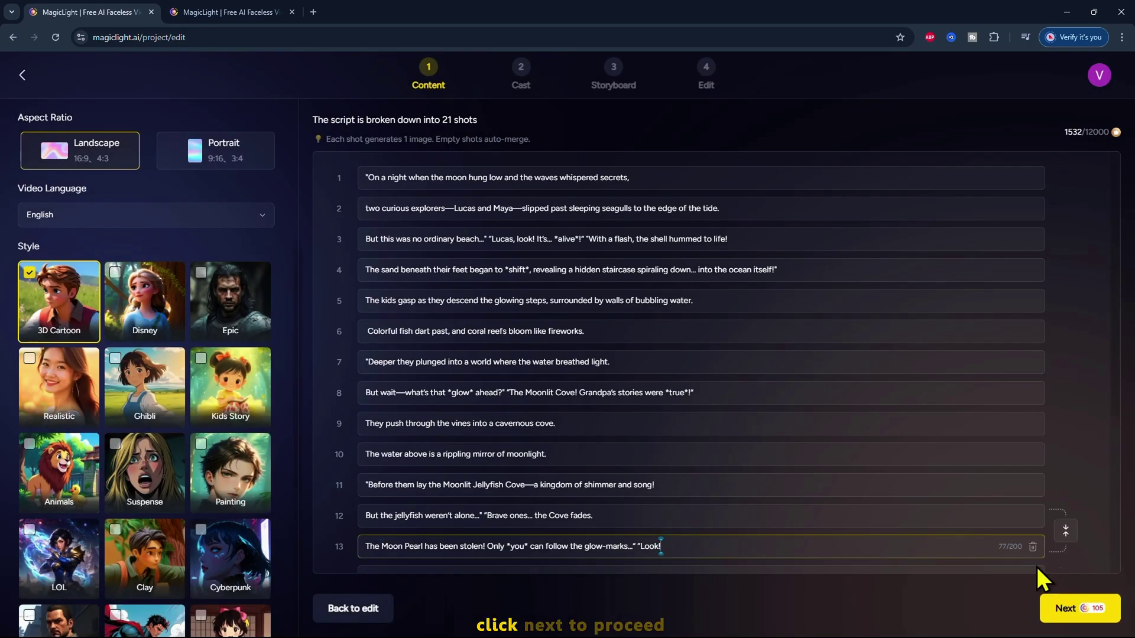
pyautogui.click(1081, 618)
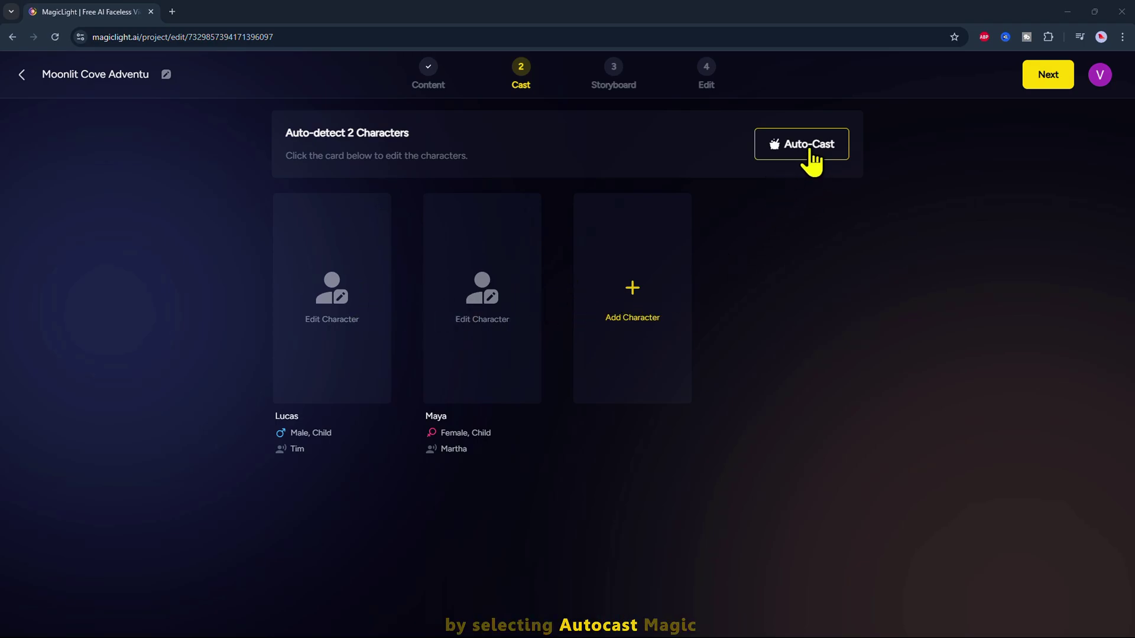
# Auto-Cast looks for Lucas and Maya, then browse library looks for Lucas
pyautogui.click(809, 150)
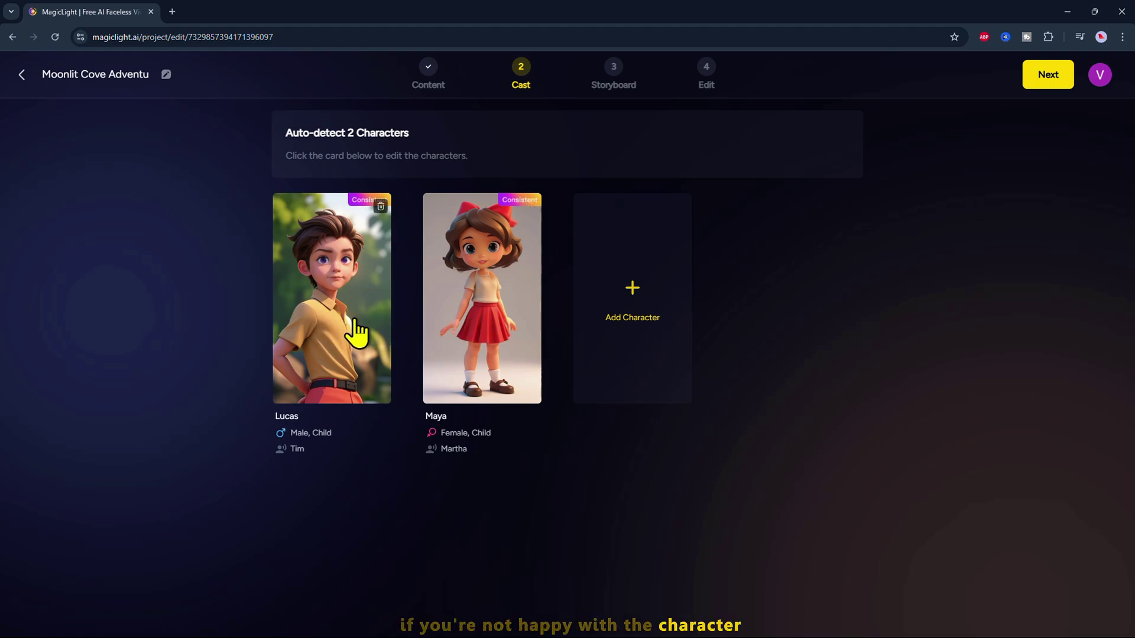
pyautogui.moveTo(332, 297)
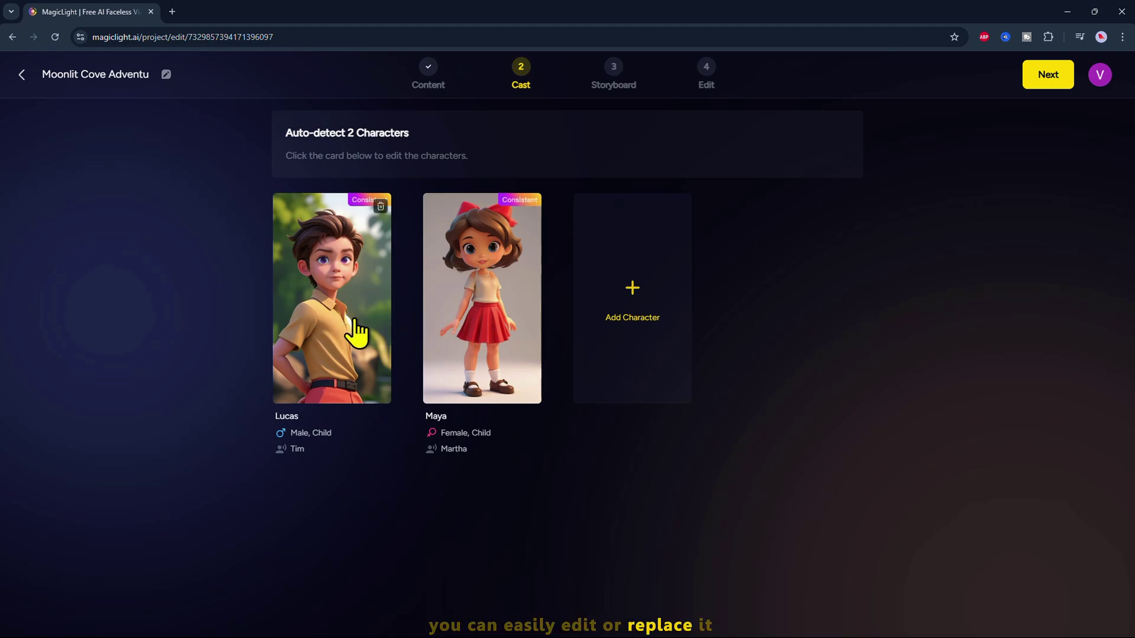
pyautogui.click(356, 333)
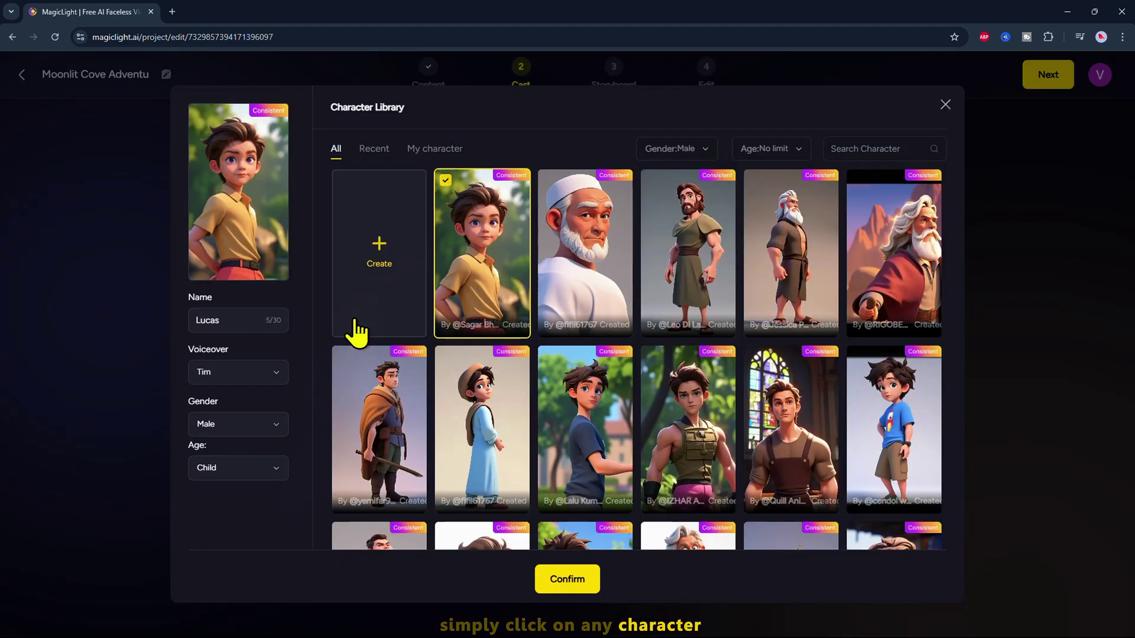
pyautogui.scroll(-2, 598, 480)
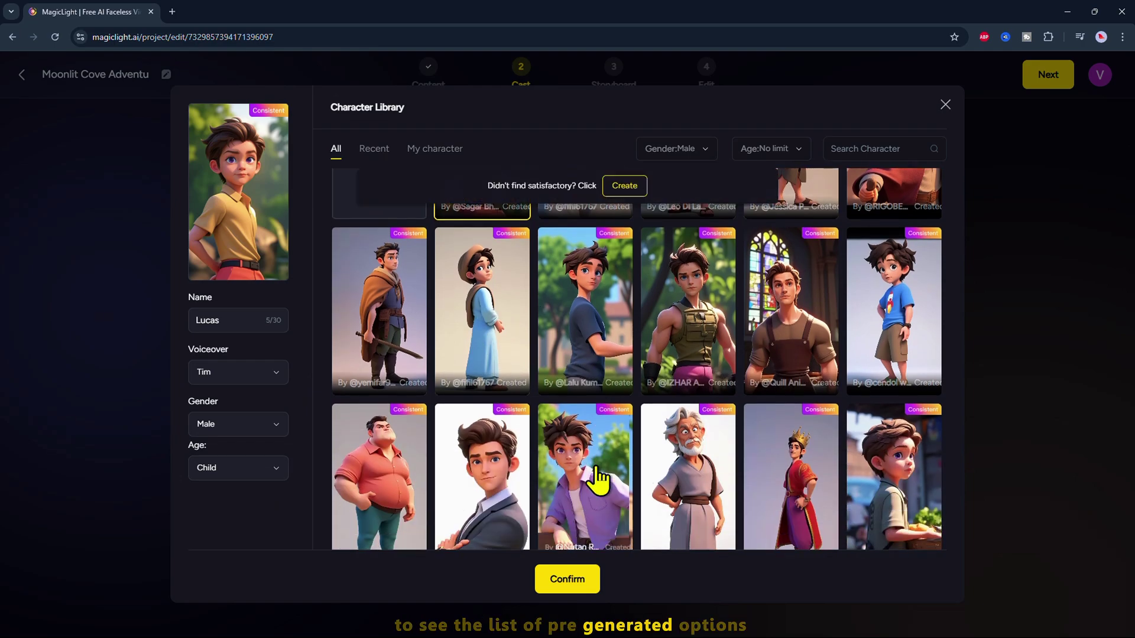
pyautogui.scroll(-5, 598, 480)
pyautogui.scroll(7, 598, 480)
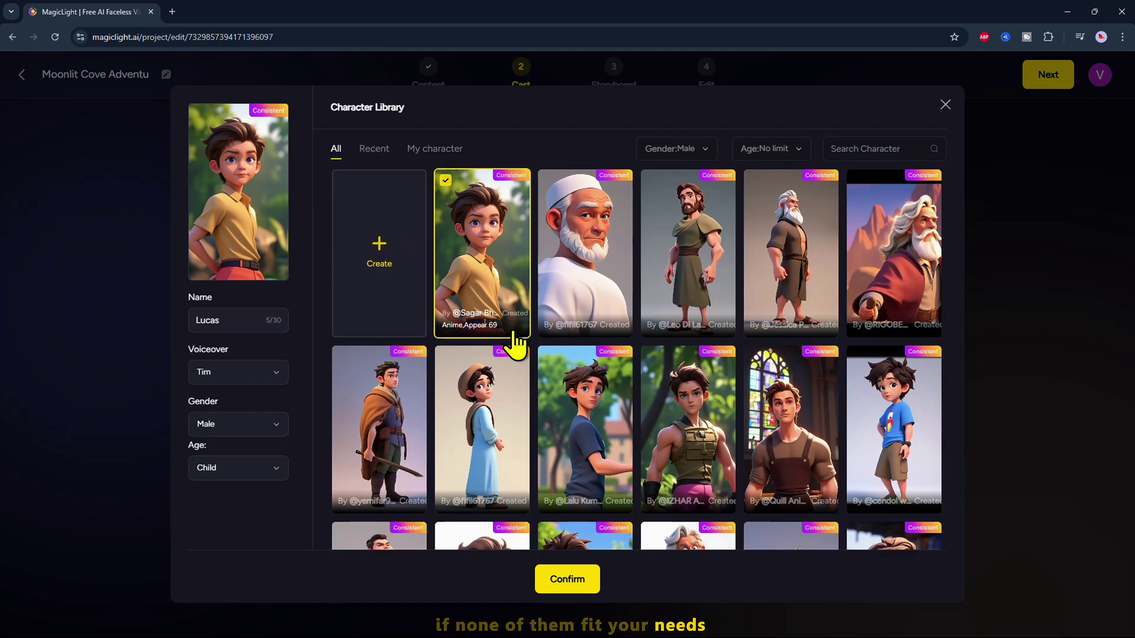
# Define a new Male, Human, Child character using the pasted freckled-boy description
pyautogui.click(381, 273)
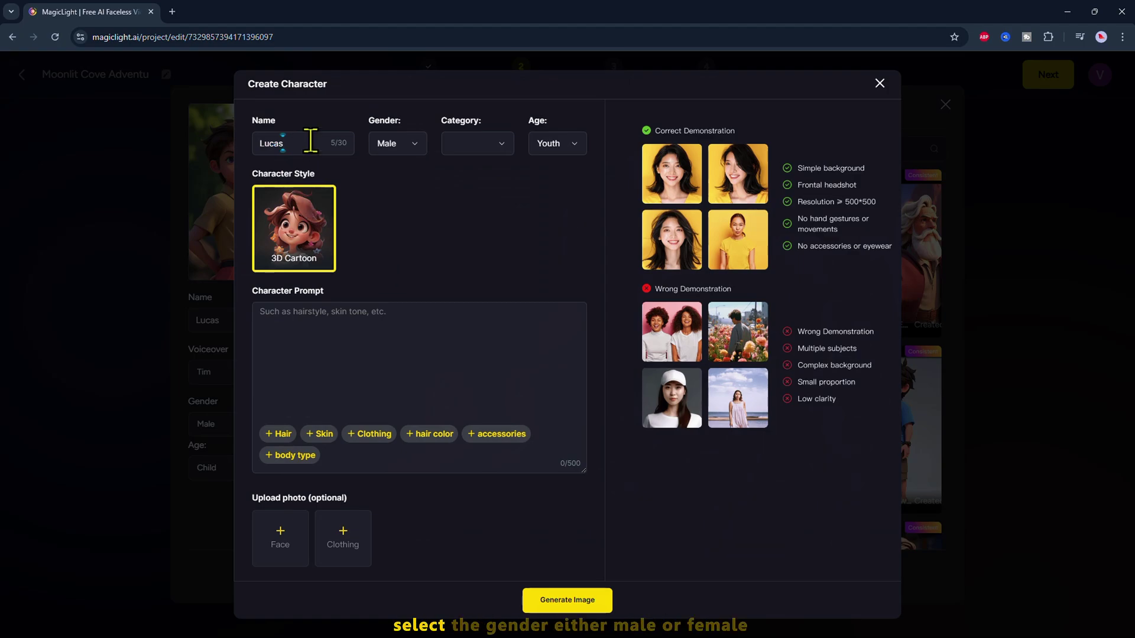
pyautogui.click(417, 148)
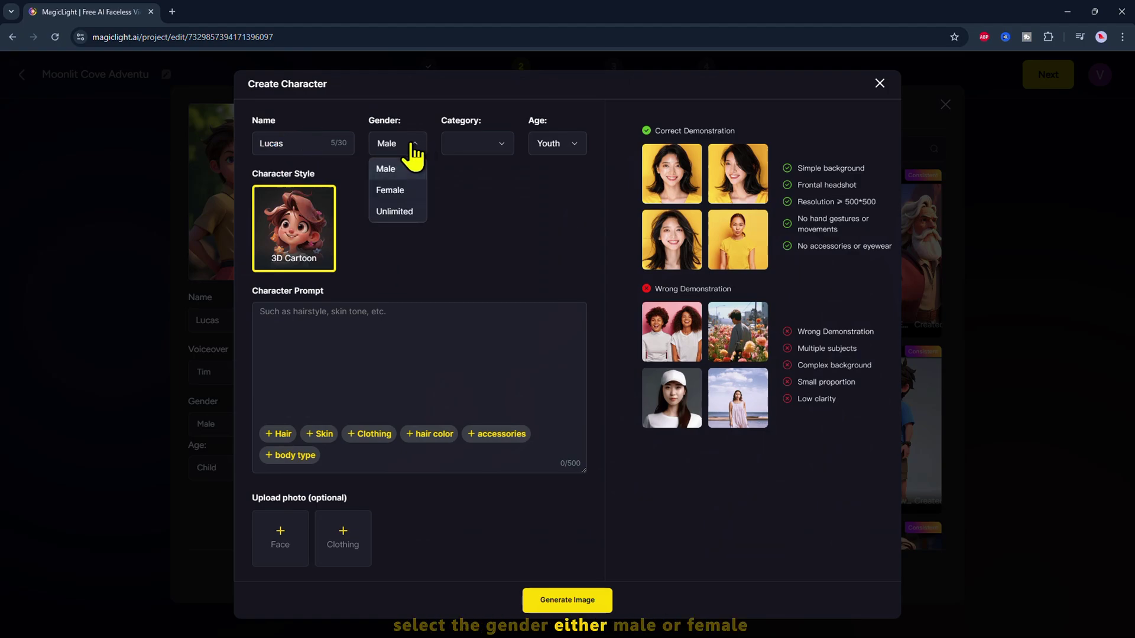
pyautogui.click(402, 170)
pyautogui.click(479, 145)
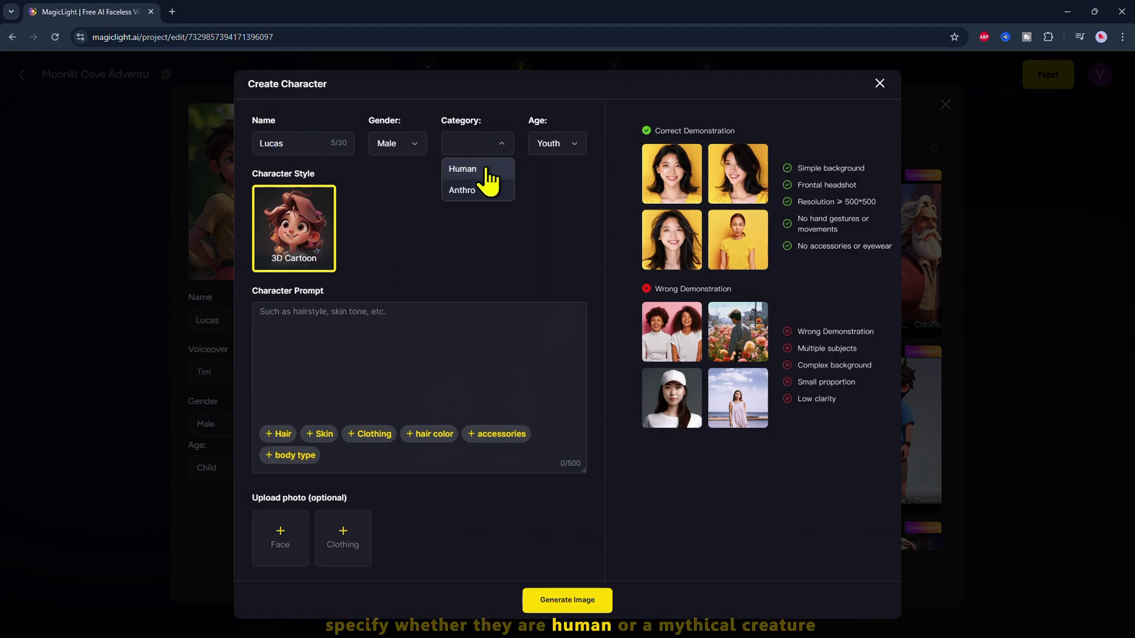
pyautogui.click(487, 170)
pyautogui.click(555, 147)
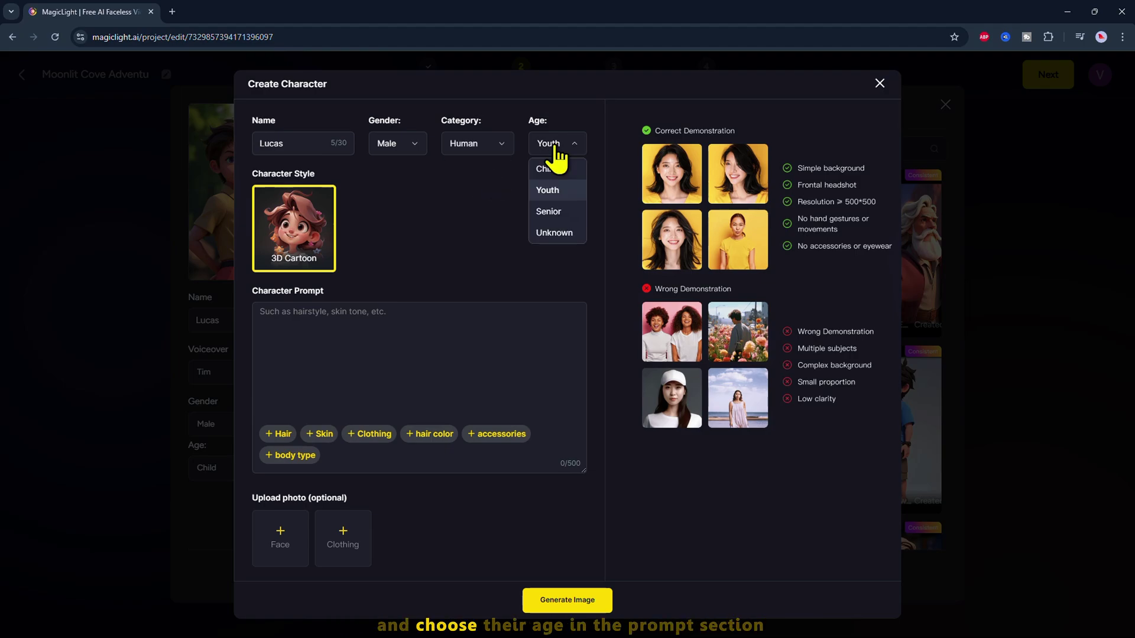
pyautogui.click(561, 171)
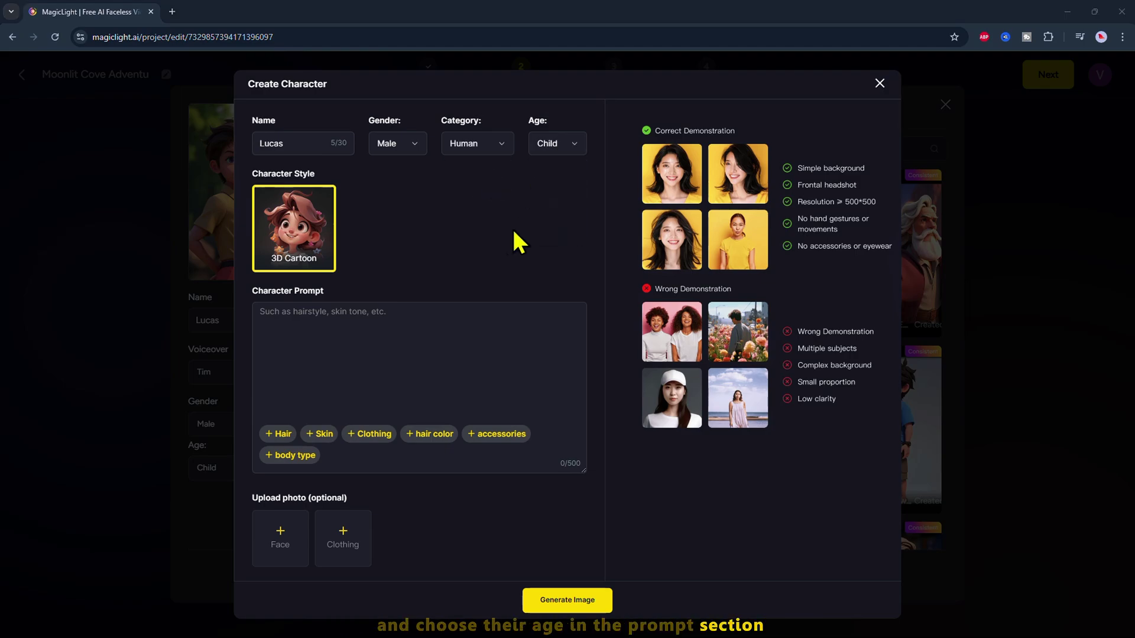
pyautogui.click(375, 329)
pyautogui.write('Full-body view of a freckled boy with messy brown hair, a gap-toothed grin, and wide, curious eyes. He wears a faded blue-and-white striped shirt, rolled-up cargo shorts, and a compass pendant. Carries a rusty lantern in one hand, a glowing seashell peeking from his pocket. Sandy knees and scuffed sneakers. Style: Soft, rounded edges with Studio Ghibli-inspired expressiveness.')
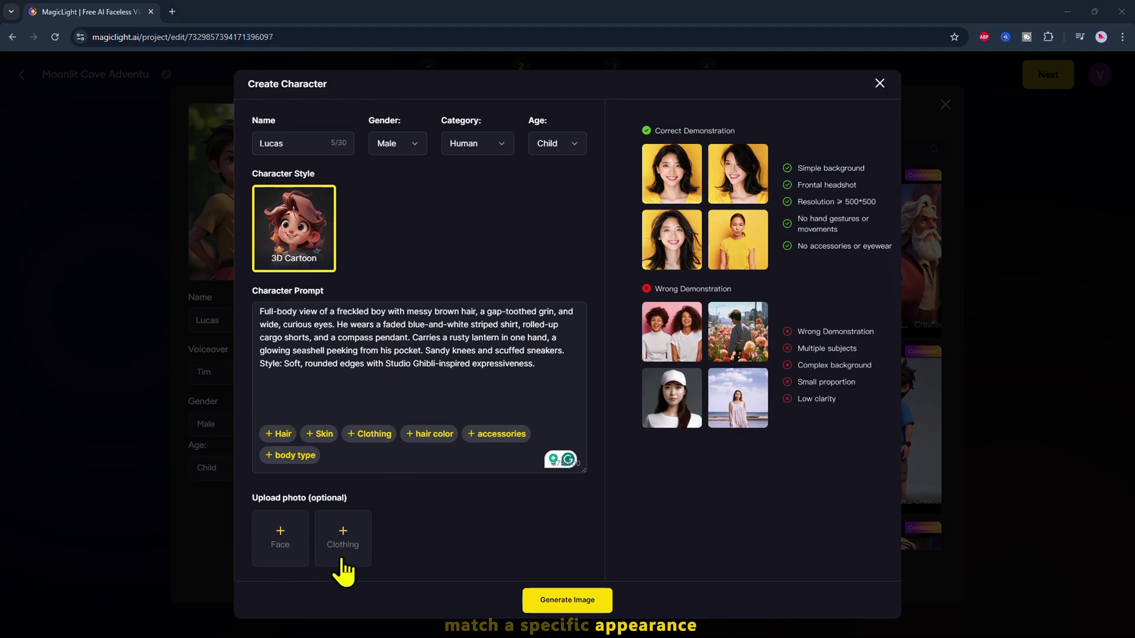
# Generate and apply the freckled boy image, then start storyboard generation
pyautogui.click(568, 599)
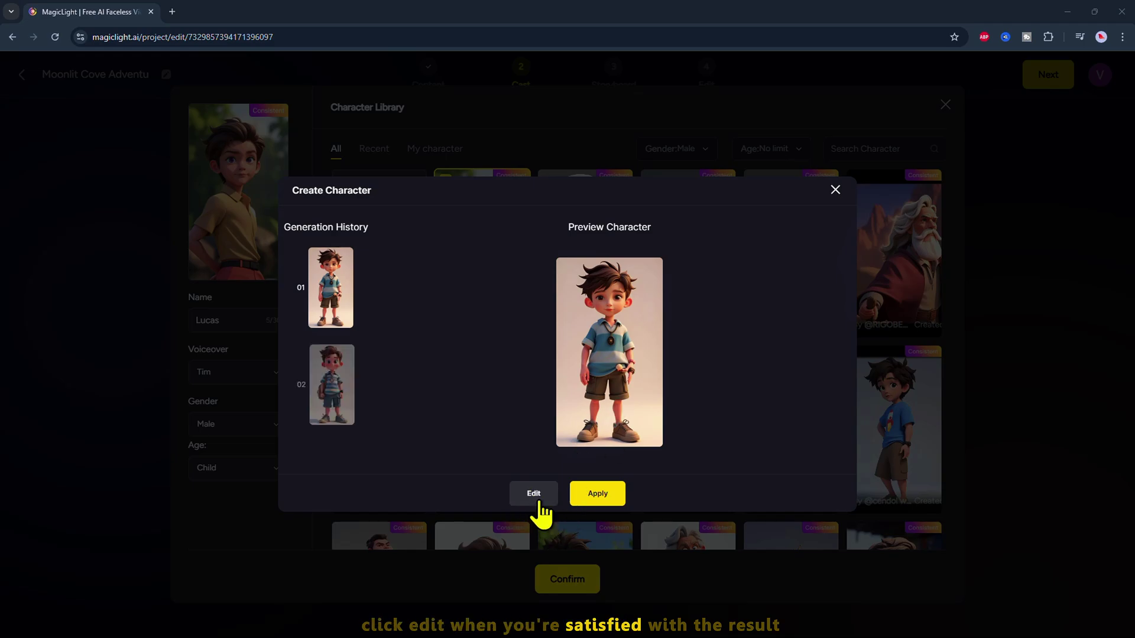
pyautogui.click(597, 497)
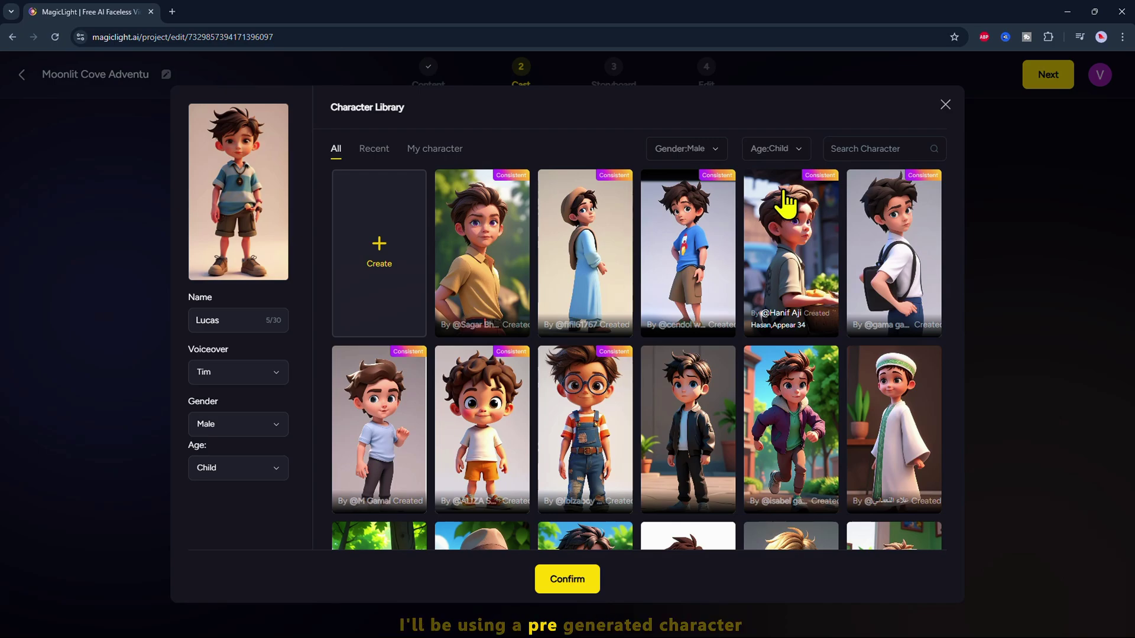
pyautogui.scroll(-1, 729, 367)
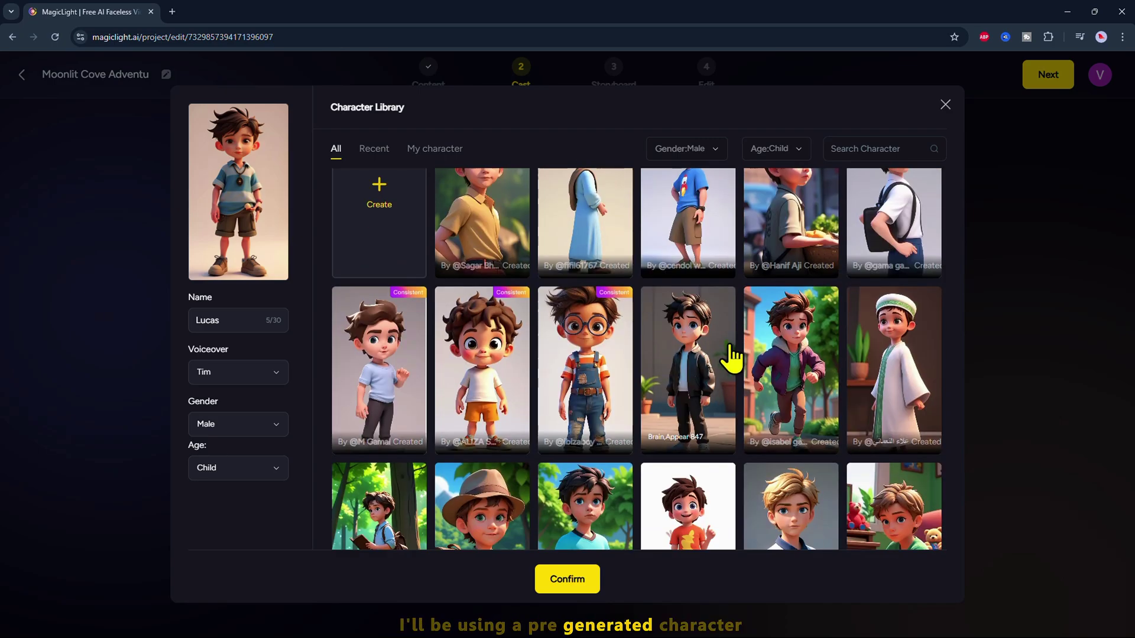
pyautogui.scroll(-10, 768, 443)
pyautogui.scroll(-3, 768, 444)
pyautogui.scroll(3, 768, 440)
pyautogui.scroll(3, 762, 449)
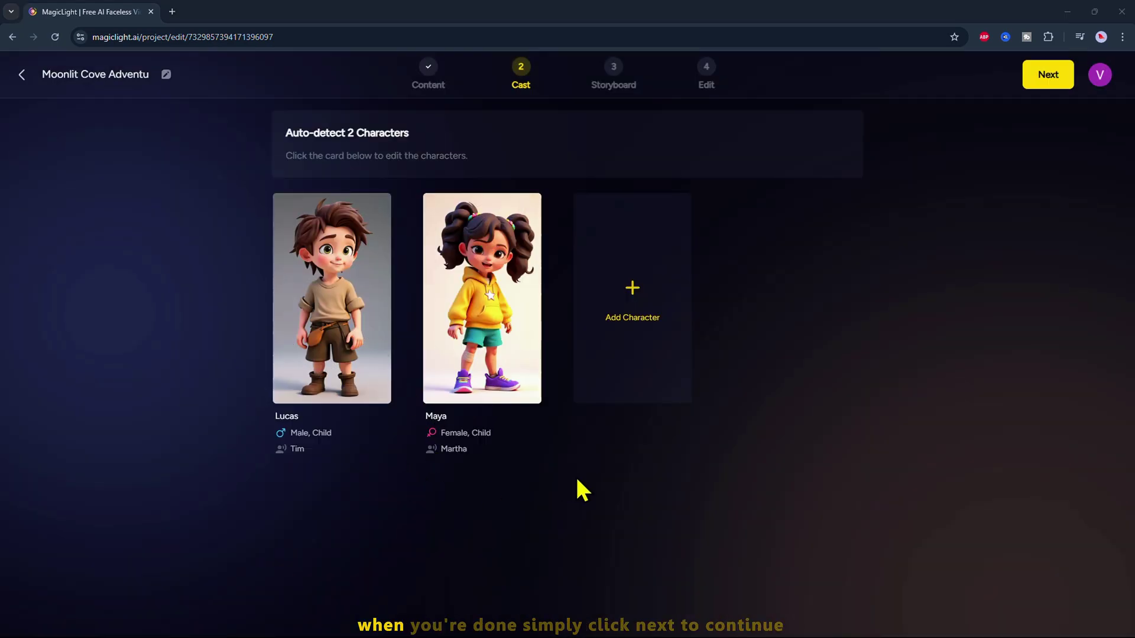
pyautogui.click(1043, 77)
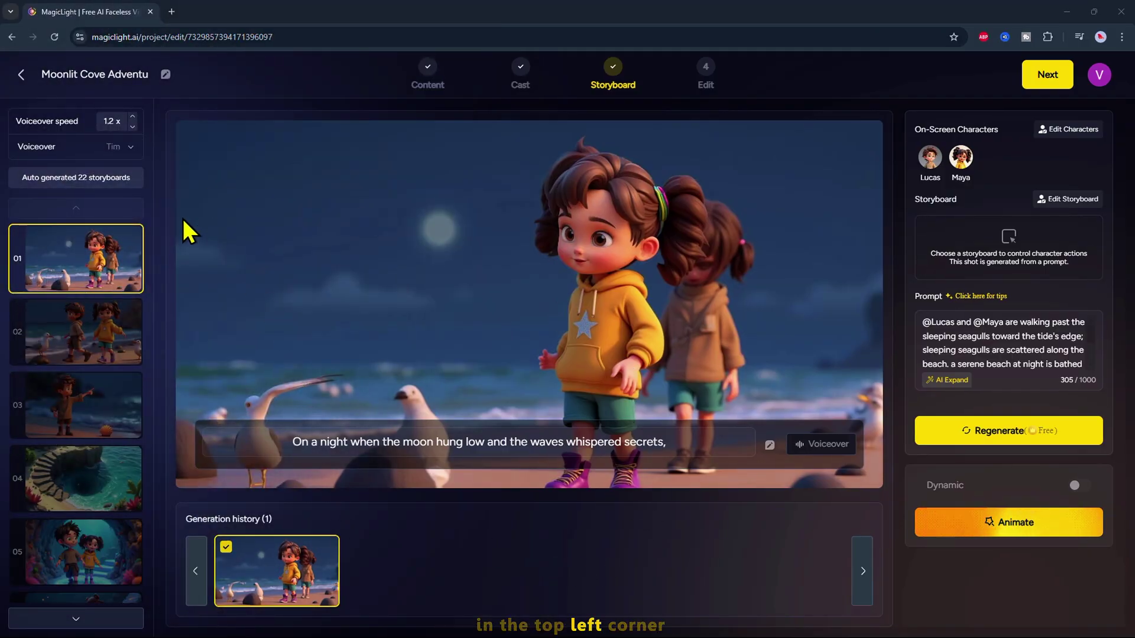
# Set the voiceover speed to 1.0x and pick a different narration voice
pyautogui.click(132, 126)
pyautogui.click(132, 127)
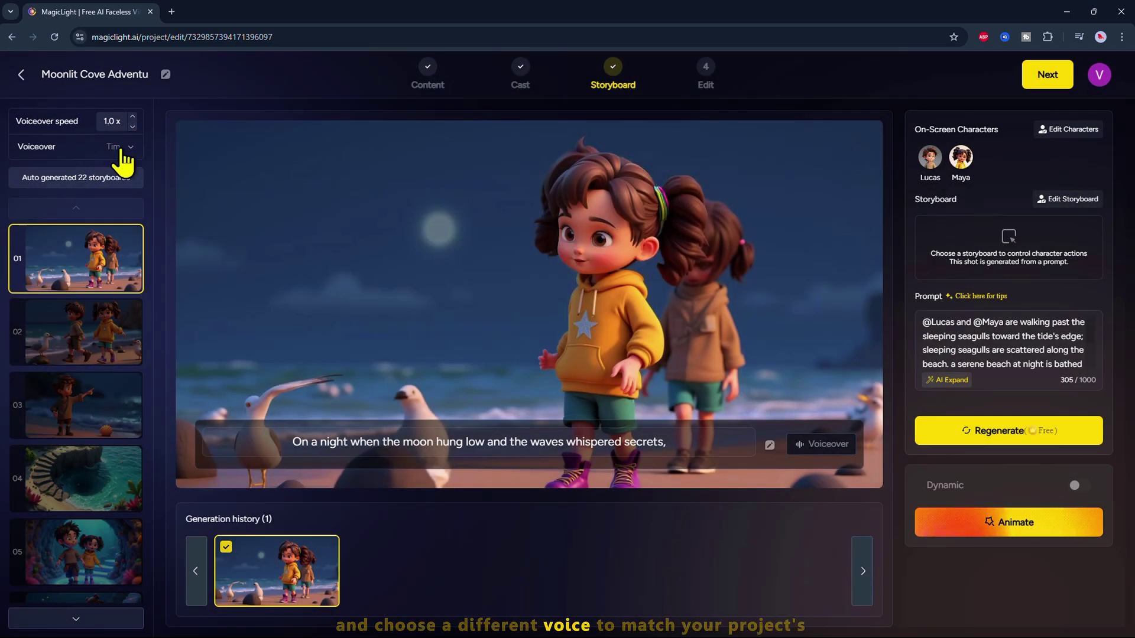
pyautogui.click(118, 148)
pyautogui.click(92, 193)
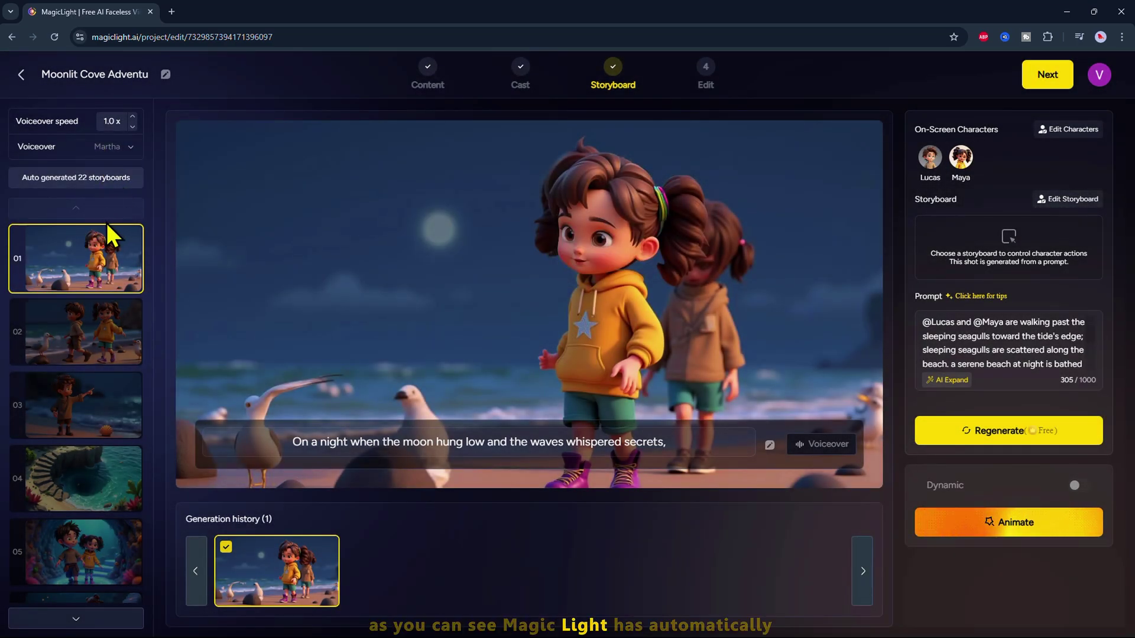
pyautogui.scroll(-3, 72, 502)
pyautogui.scroll(-3, 74, 511)
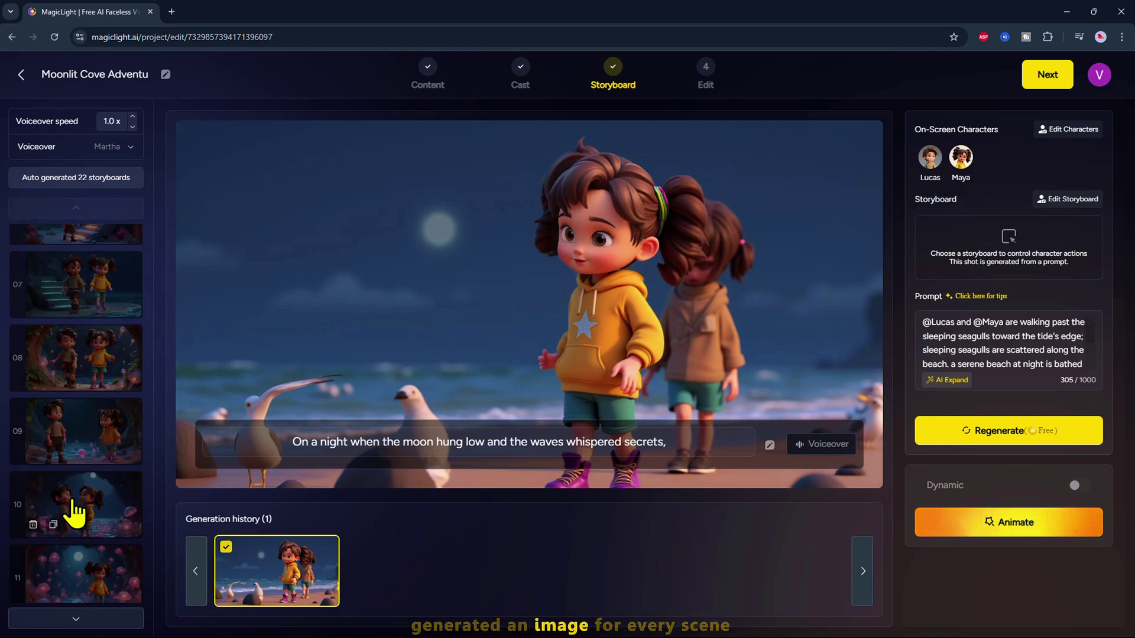
pyautogui.scroll(3, 74, 509)
pyautogui.scroll(3, 75, 507)
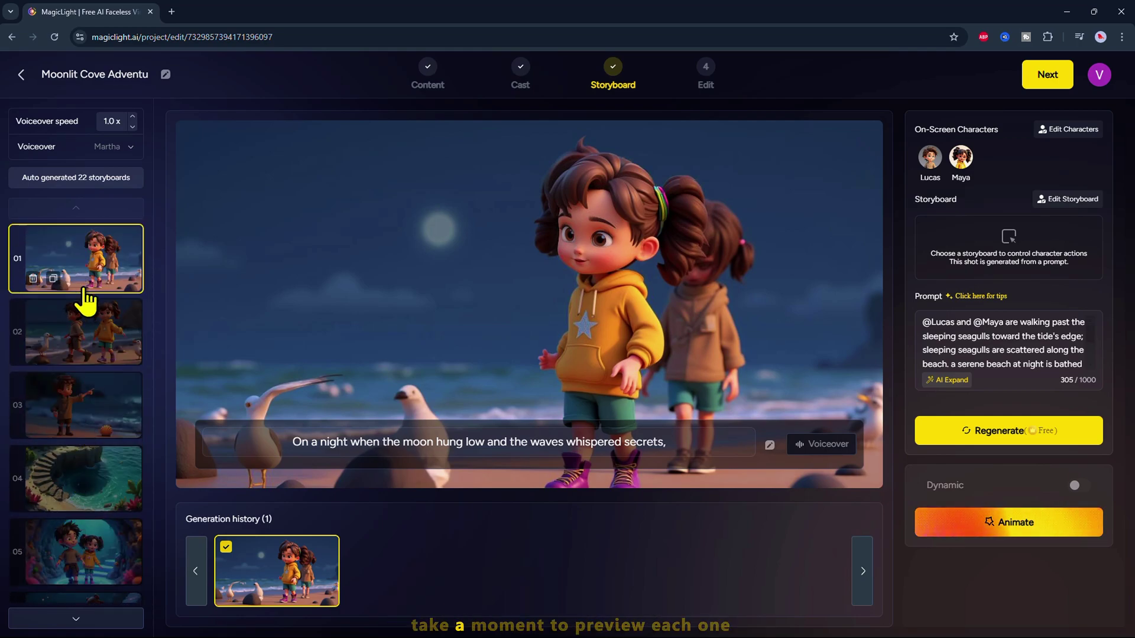
# Preview scenes 02–04, then change scene 04's caption from 'land' to 'sand' and remove the asterisks
pyautogui.click(94, 327)
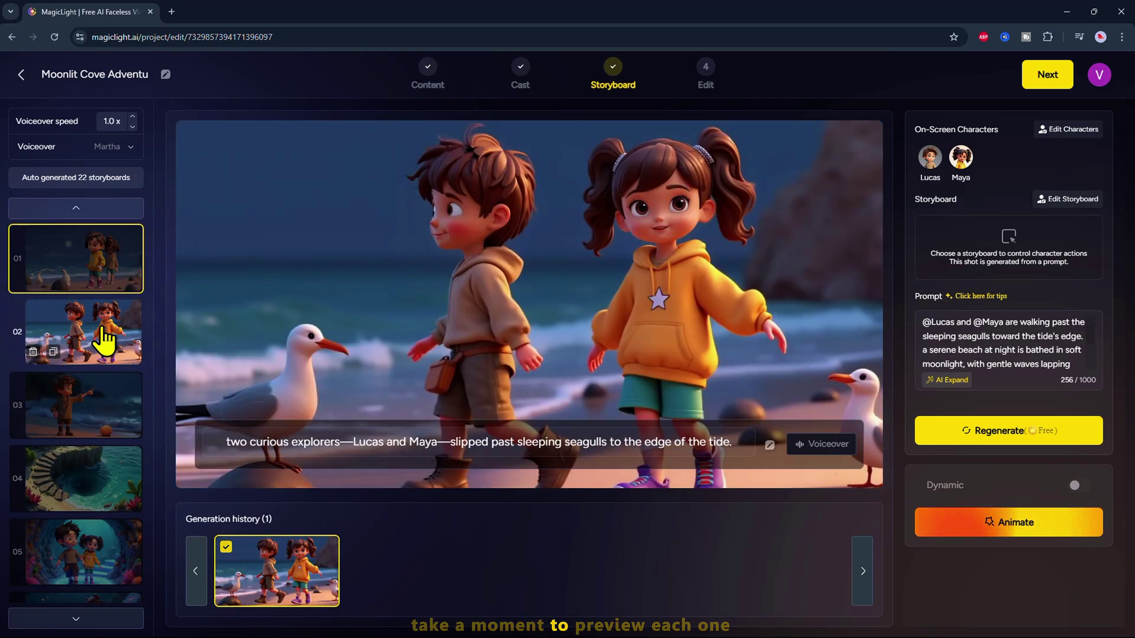
pyautogui.click(105, 400)
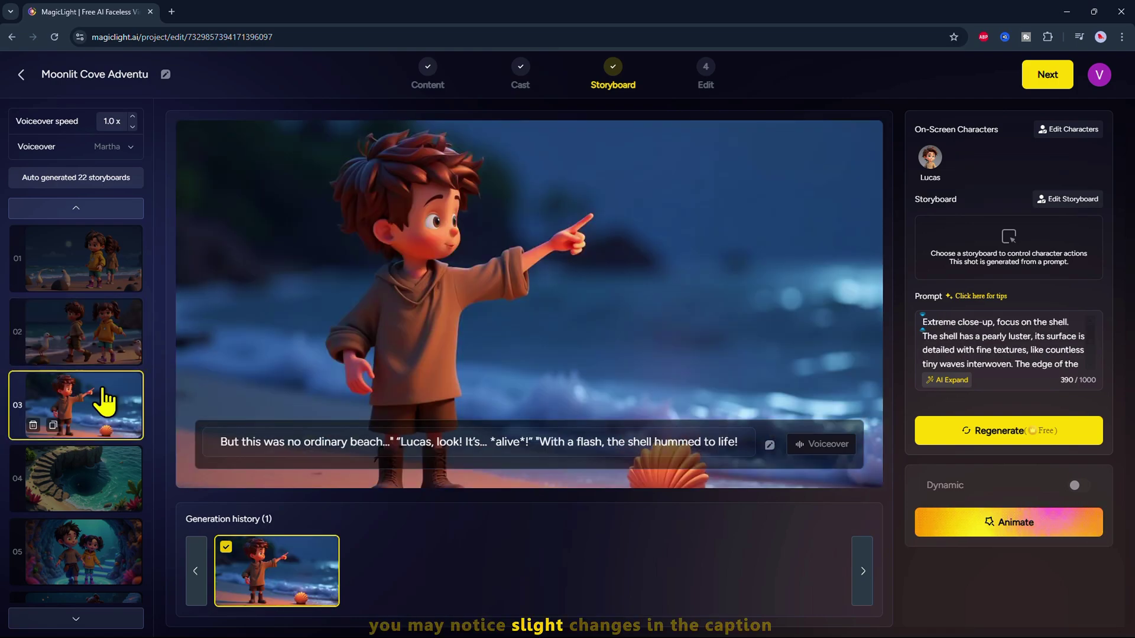
pyautogui.click(129, 490)
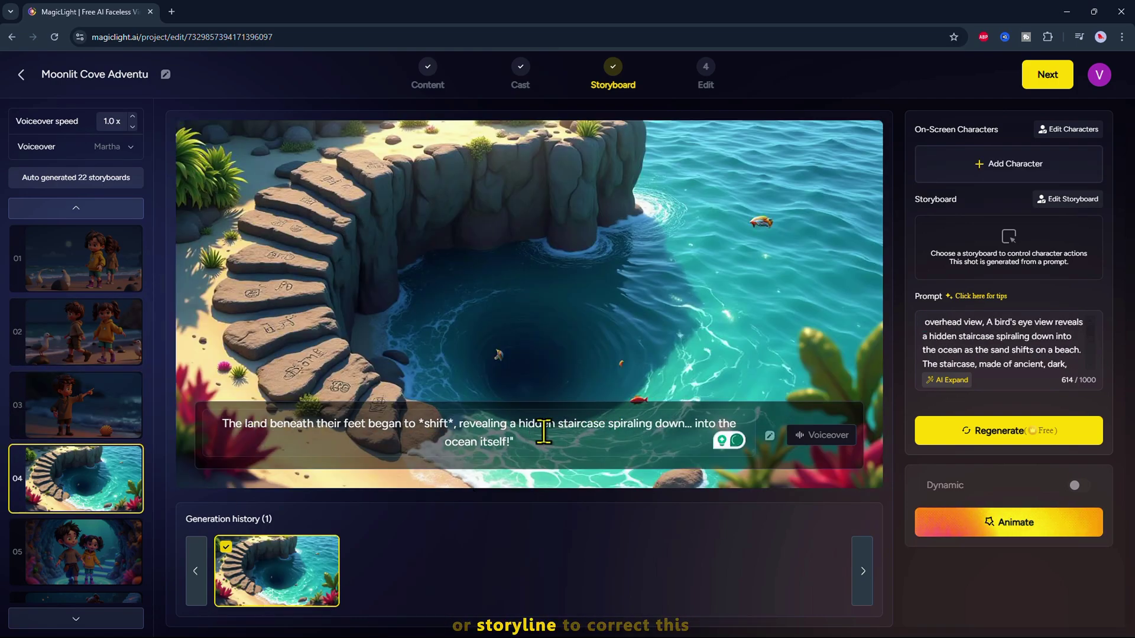
pyautogui.click(252, 425)
pyautogui.moveTo(241, 423); pyautogui.dragTo(261, 424)
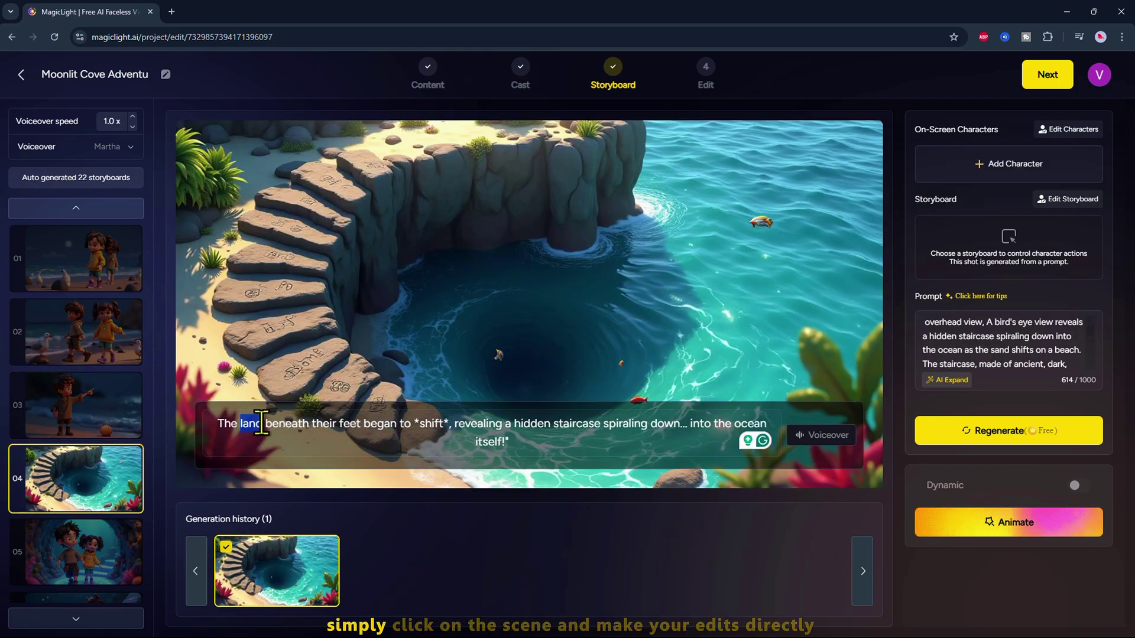
pyautogui.write('san')
pyautogui.moveTo(513, 442); pyautogui.dragTo(325, 425)
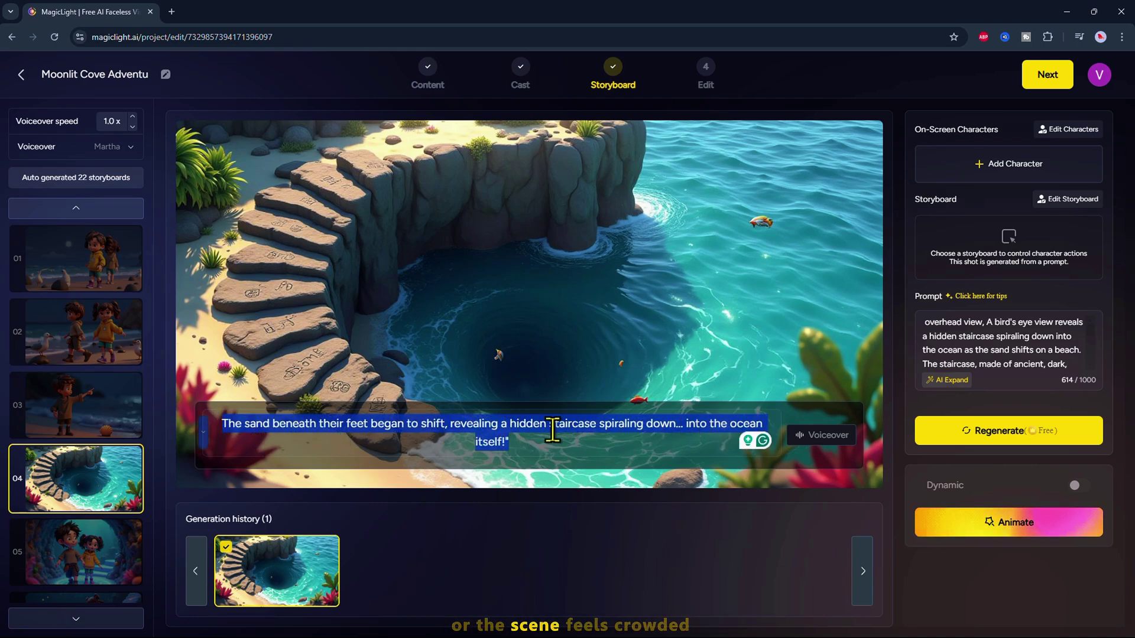
pyautogui.moveTo(449, 431); pyautogui.dragTo(515, 442)
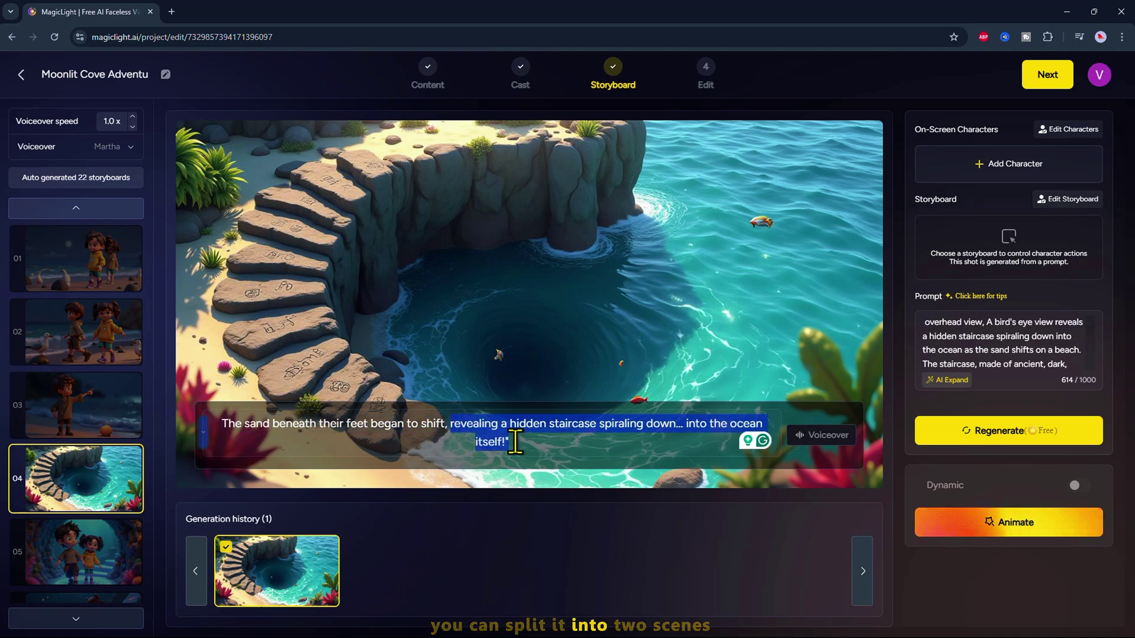
# Finish the caption edit and duplicate scene 04 as a new scene 05
pyautogui.click(422, 432)
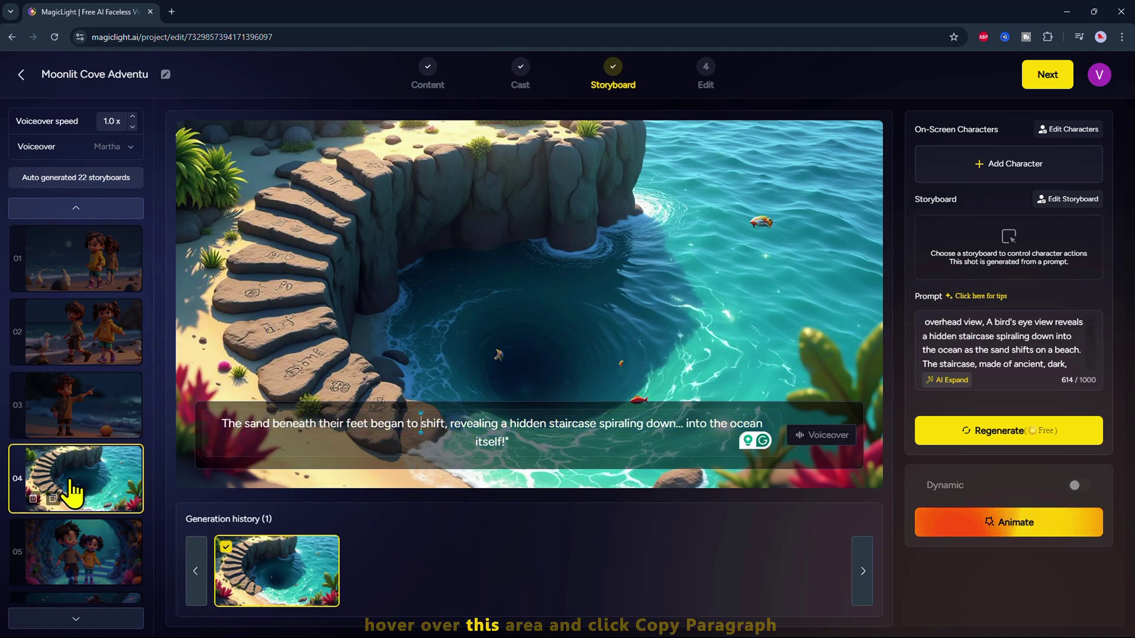
pyautogui.click(53, 498)
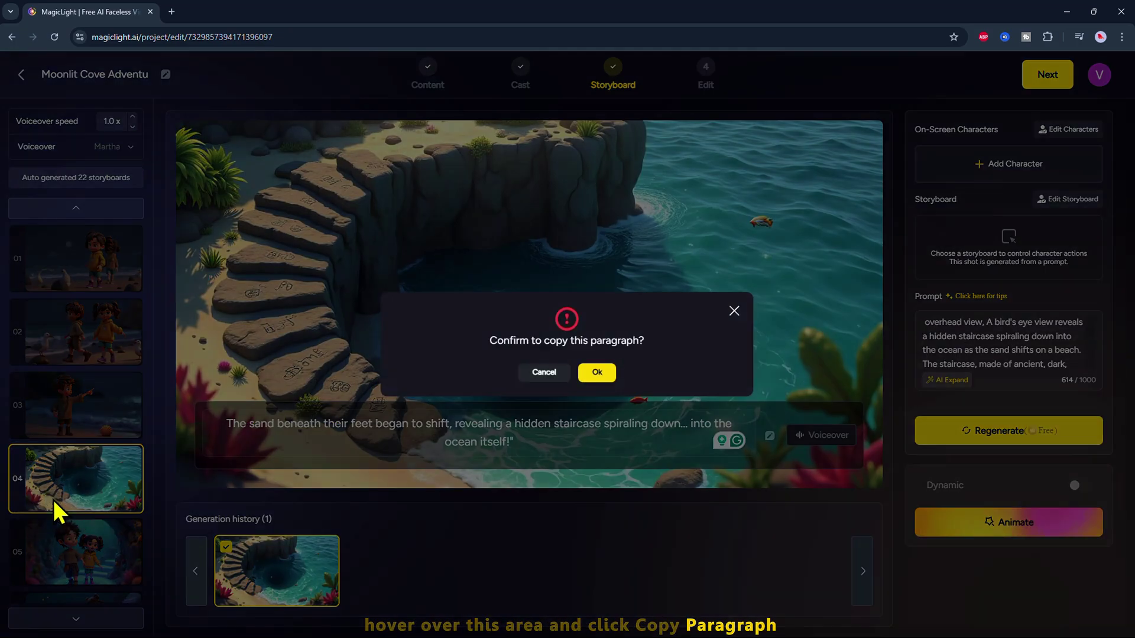
pyautogui.click(597, 378)
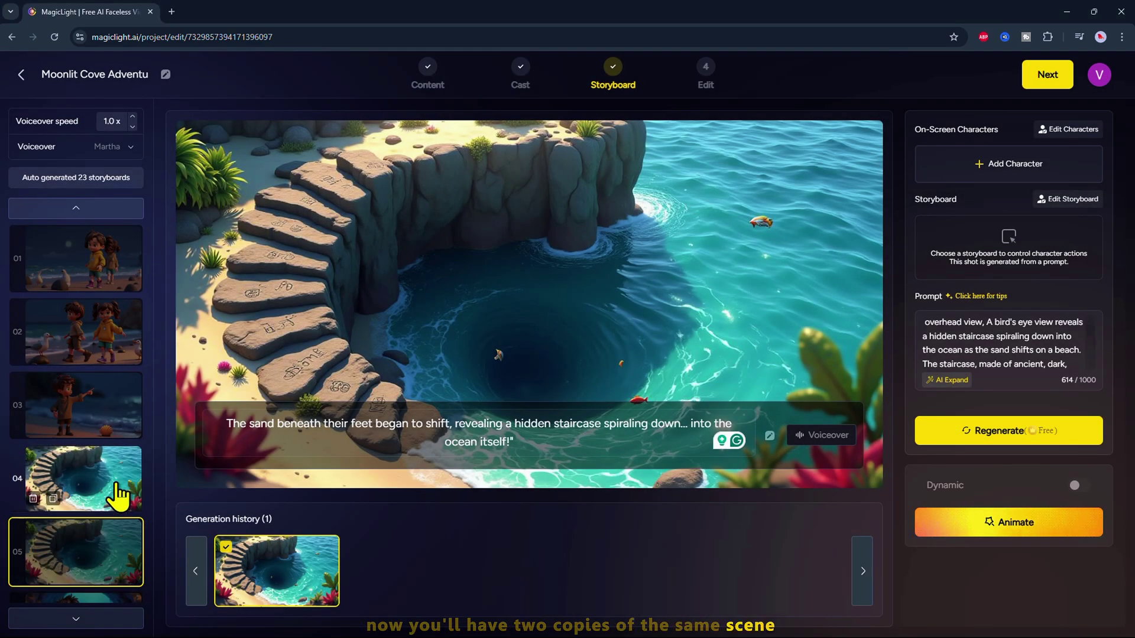
# Delete the first clause of scene 05's caption so it begins at 'revealing…'
pyautogui.click(118, 503)
pyautogui.moveTo(454, 423); pyautogui.dragTo(505, 447)
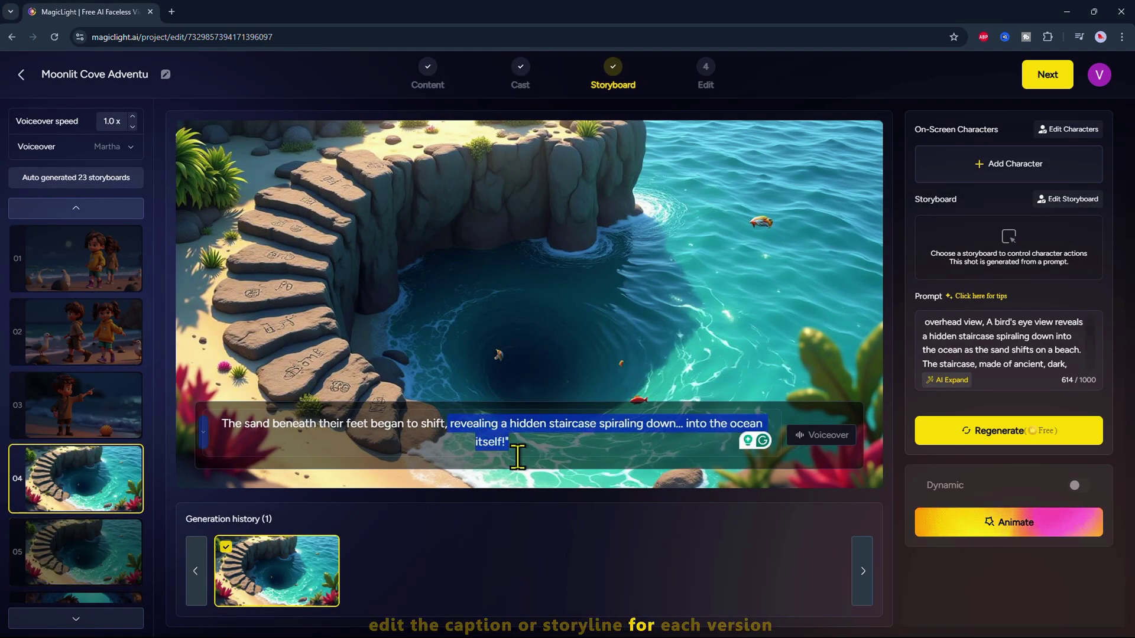
pyautogui.click(108, 545)
pyautogui.moveTo(453, 423); pyautogui.dragTo(204, 424)
pyautogui.press('BackSpace')
# Delete the closing scene with the 'End.' caption
pyautogui.click(114, 477)
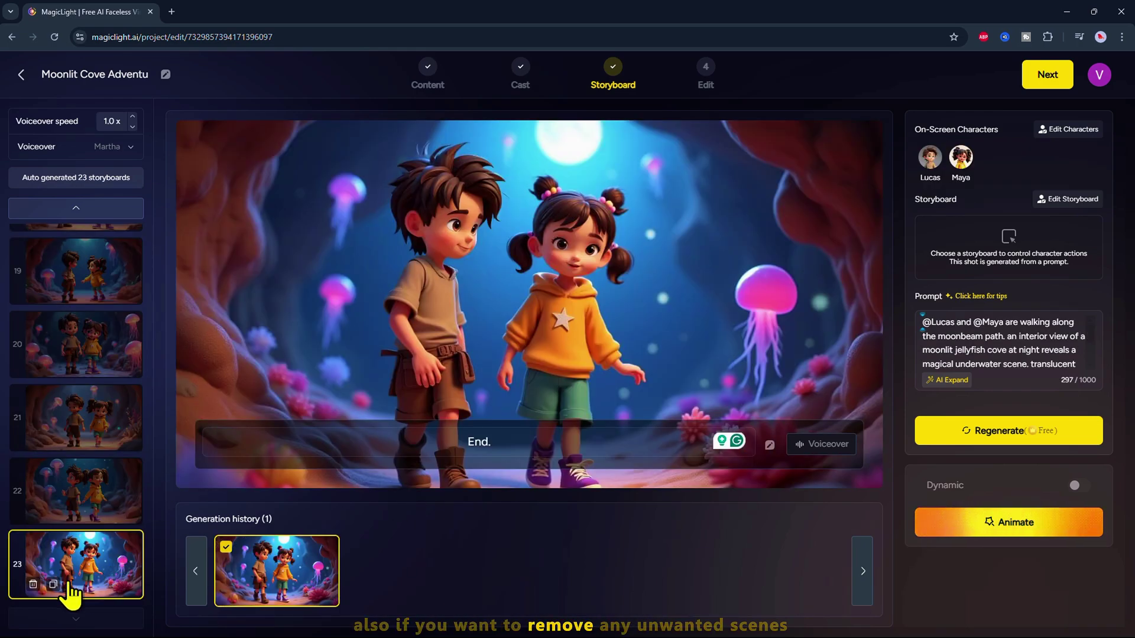
pyautogui.click(34, 587)
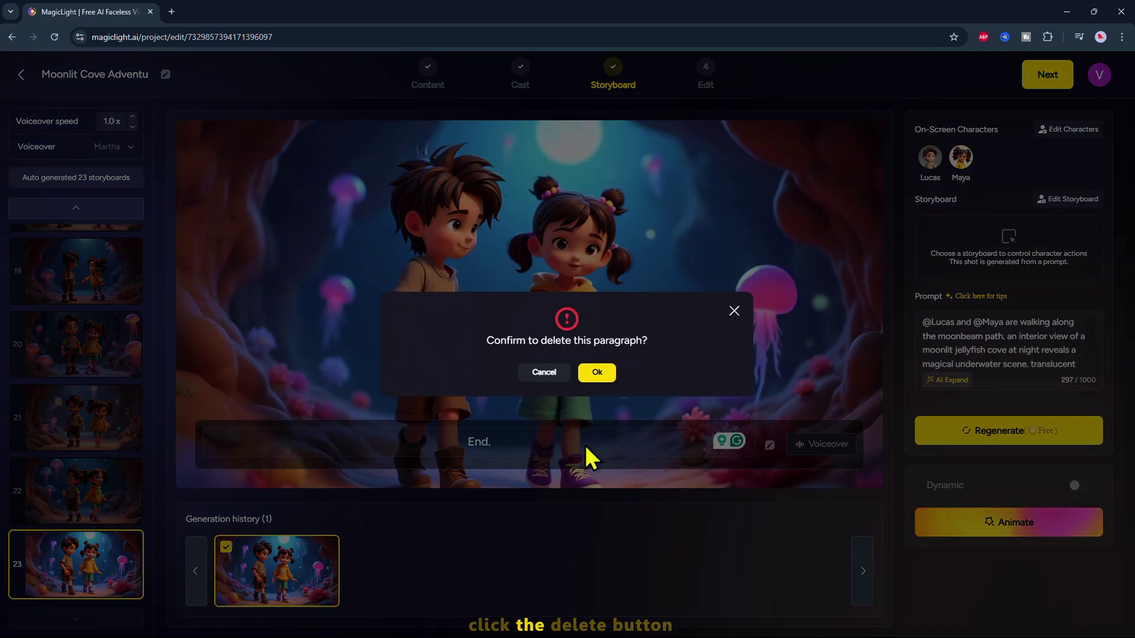
pyautogui.click(597, 373)
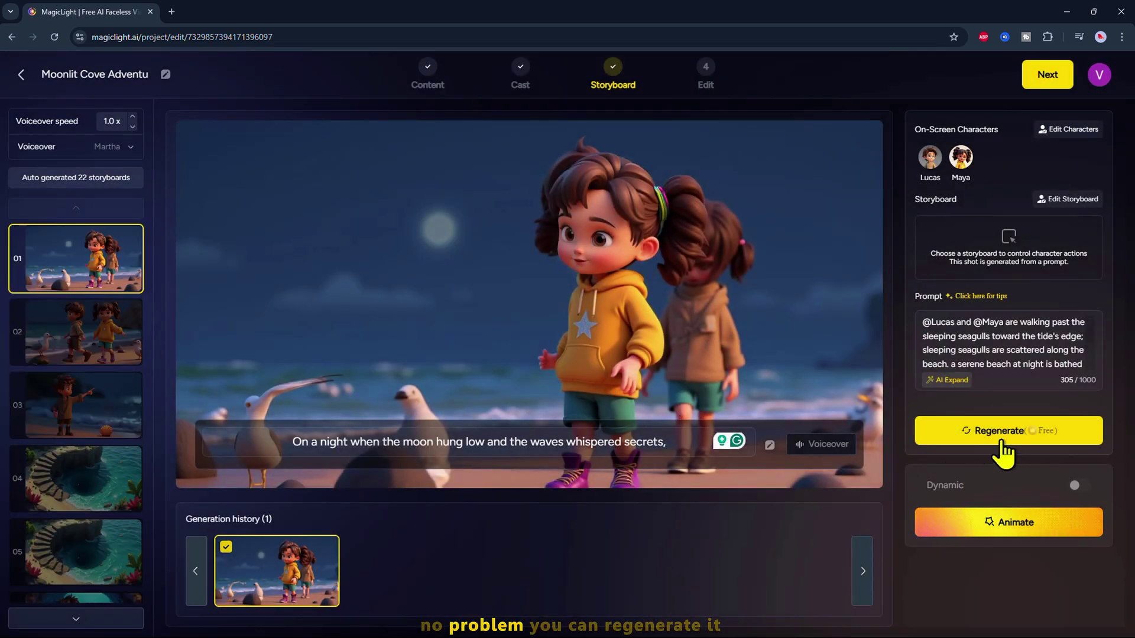
# Replace scene 01's prompt with a pasted moonlit beach description and regenerate its image
pyautogui.scroll(-3, 1005, 345)
pyautogui.moveTo(916, 302); pyautogui.dragTo(1016, 304)
pyautogui.scroll(3, 1028, 343)
pyautogui.scroll(2, 1031, 345)
pyautogui.click(1032, 349)
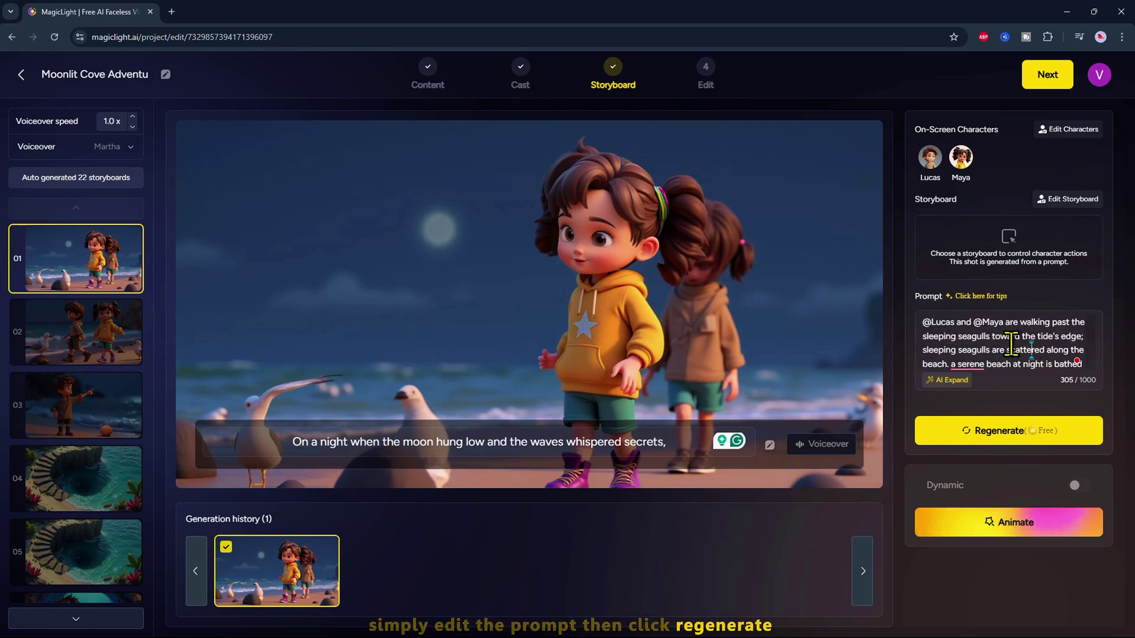
pyautogui.click(985, 437)
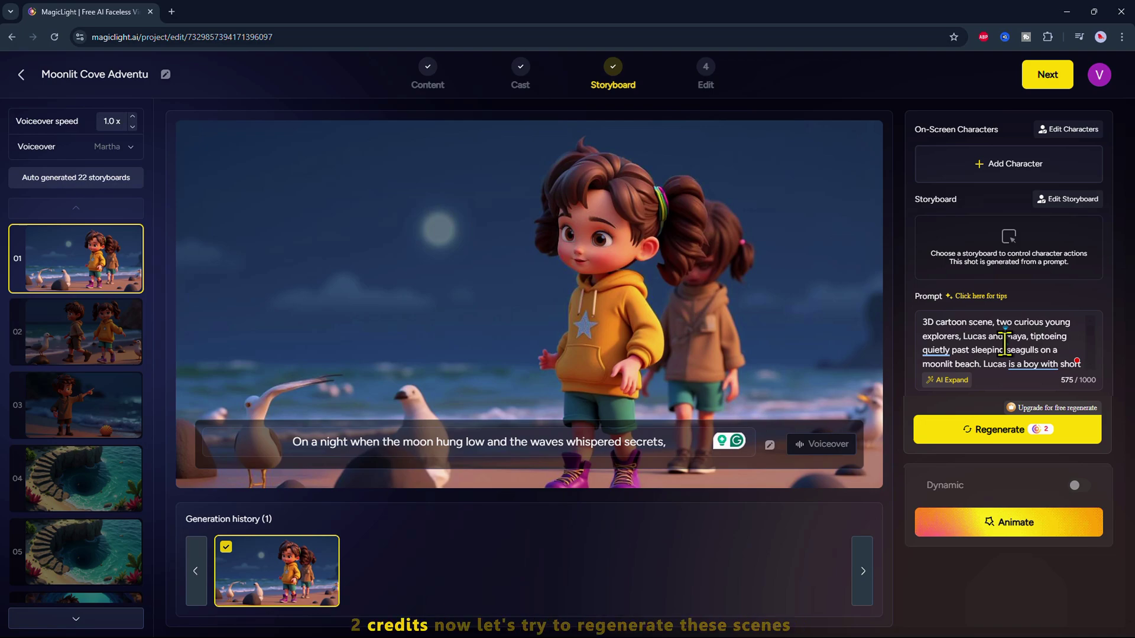
pyautogui.hotkey('ctrl', 'a')
pyautogui.press('BackSpace')
pyautogui.hotkey('ctrl', 'v')
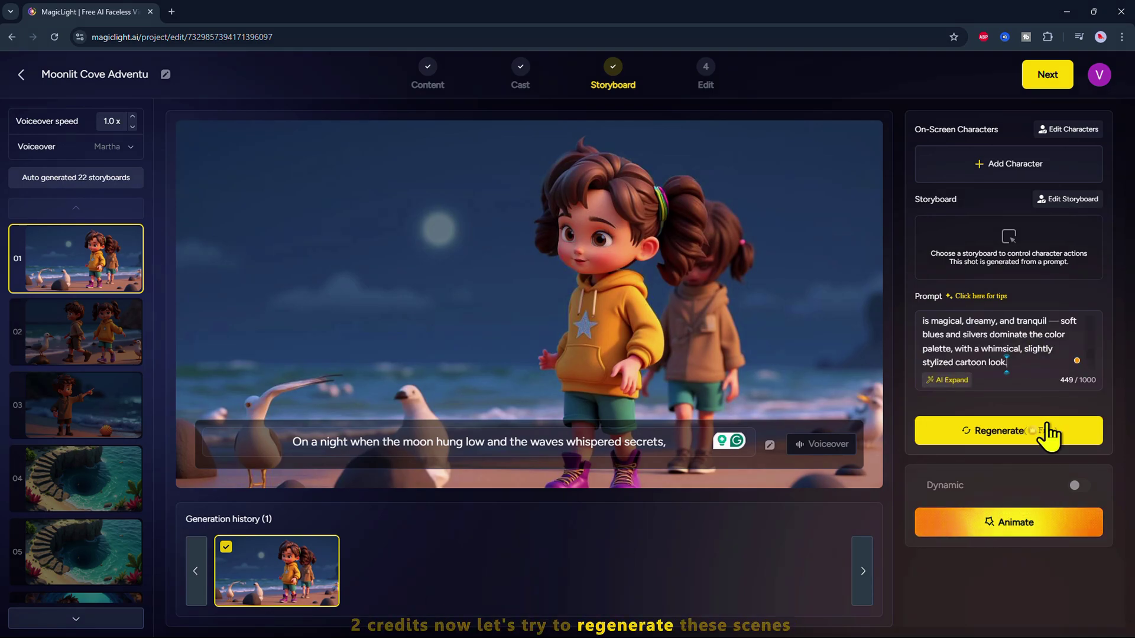
pyautogui.click(999, 434)
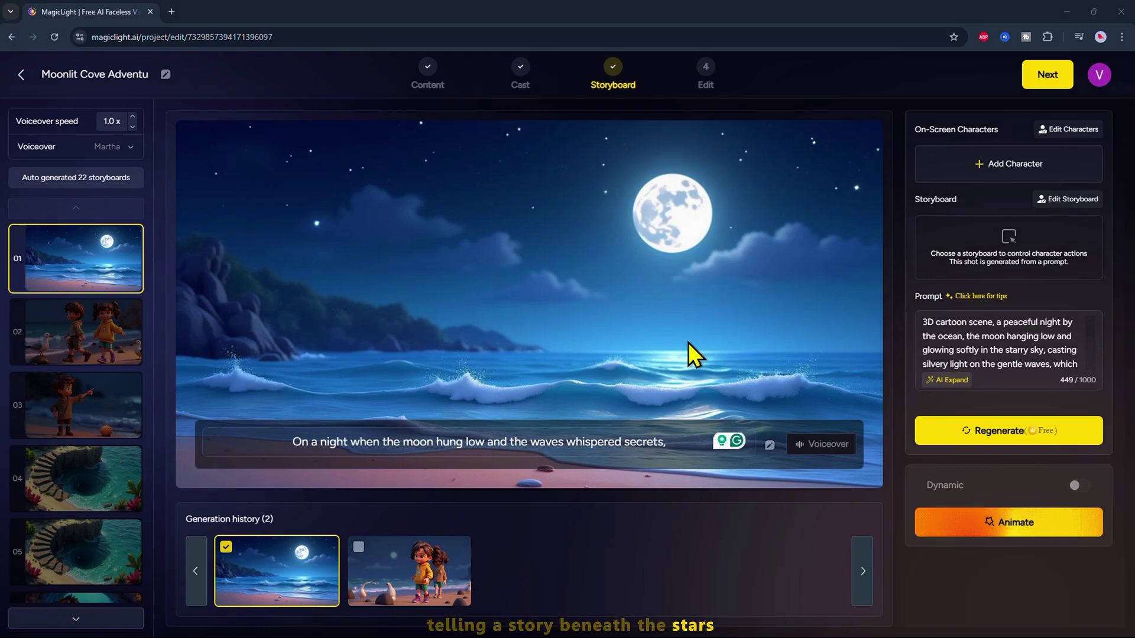
# Swap in a longer, more detailed prompt and regenerate scene 01 again
pyautogui.tripleClick(1016, 342)
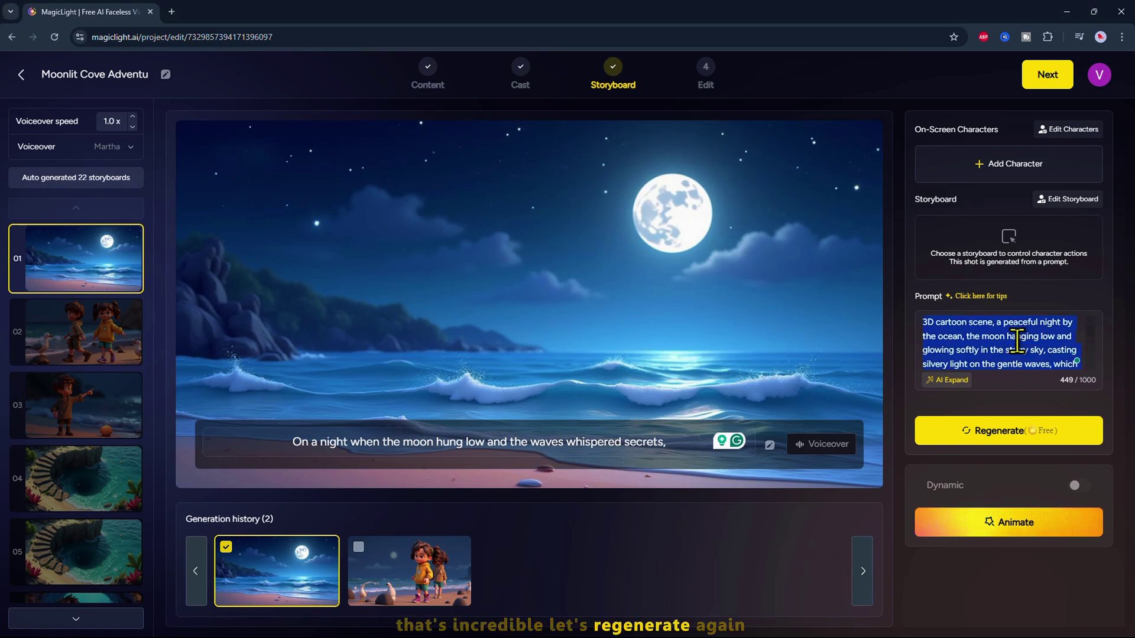
pyautogui.hotkey('ctrl', 'v')
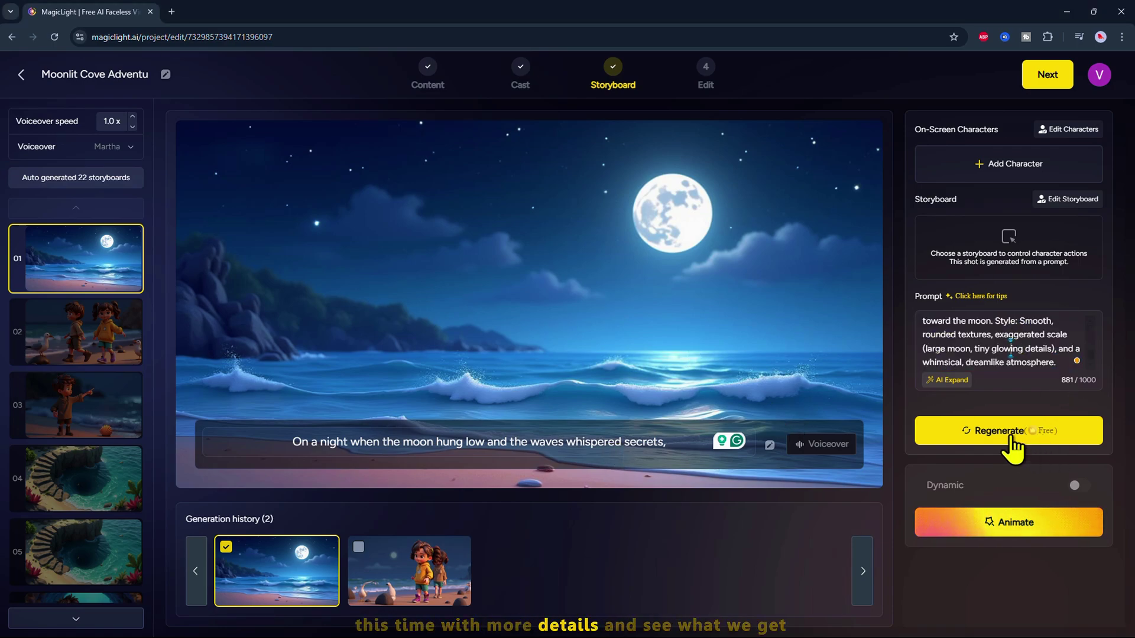
pyautogui.click(1009, 435)
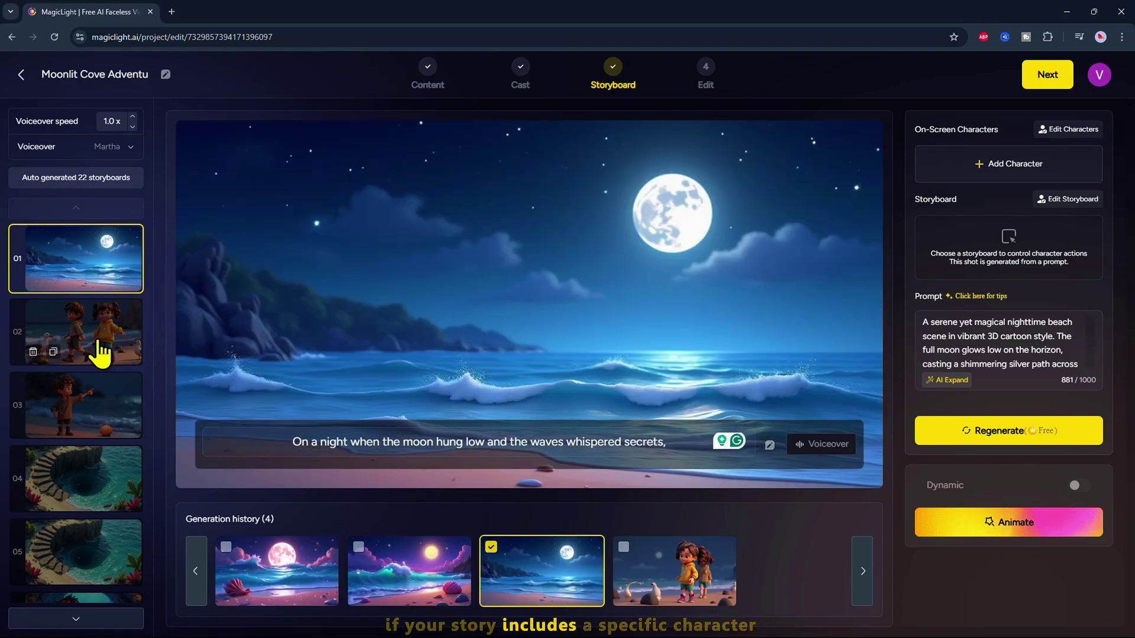
# Give scene 02 the Walk together pose after reviewing its characters
pyautogui.click(100, 353)
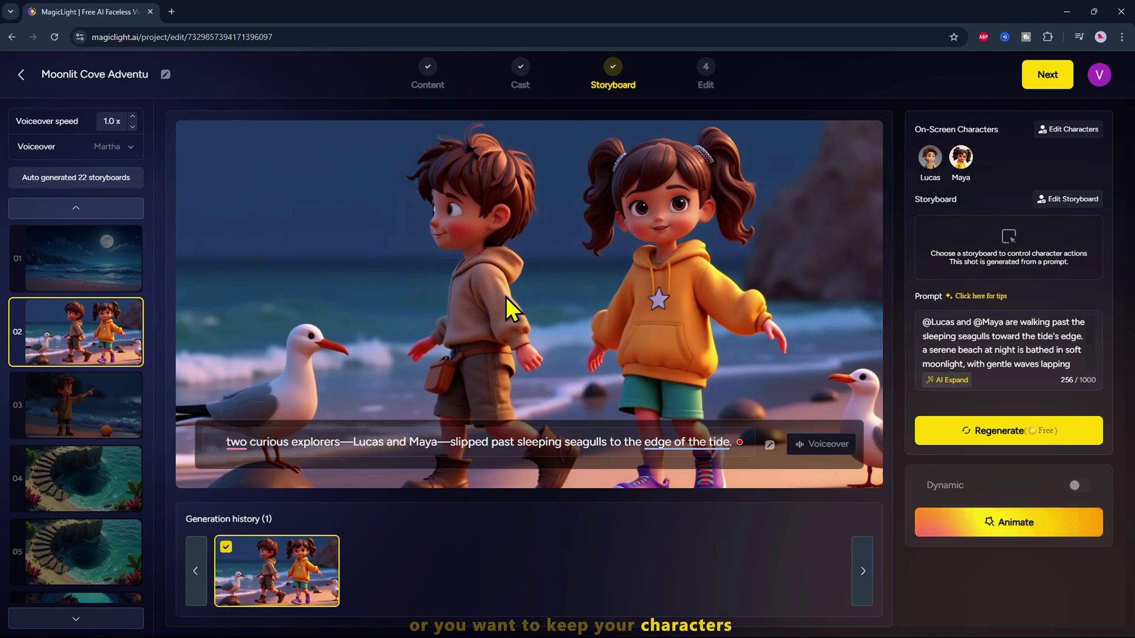
pyautogui.click(981, 164)
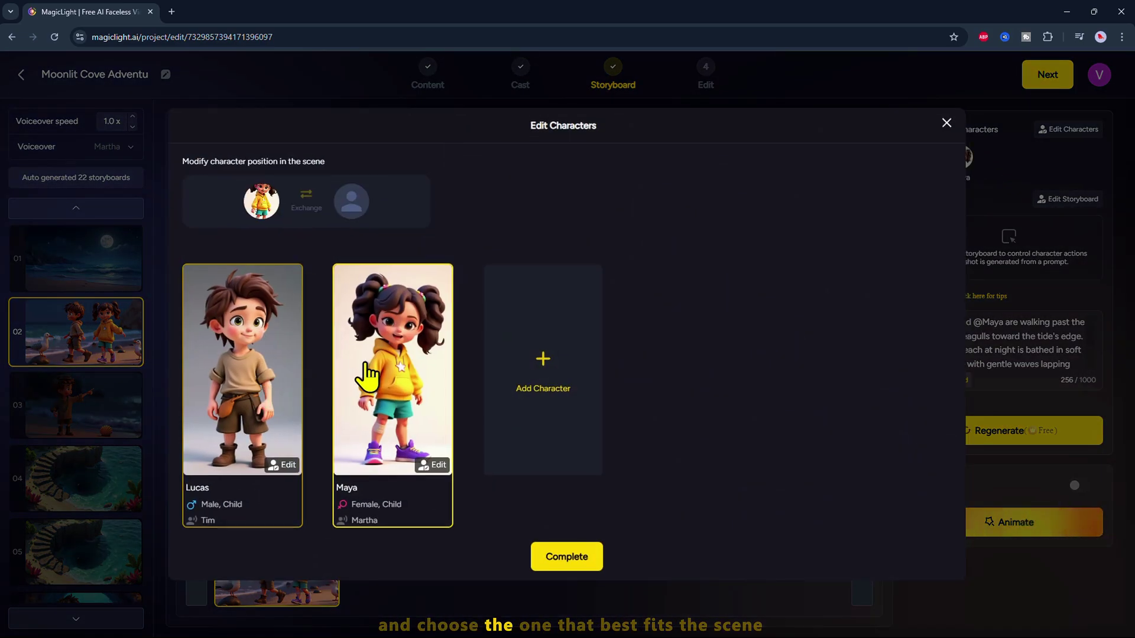
pyautogui.click(567, 556)
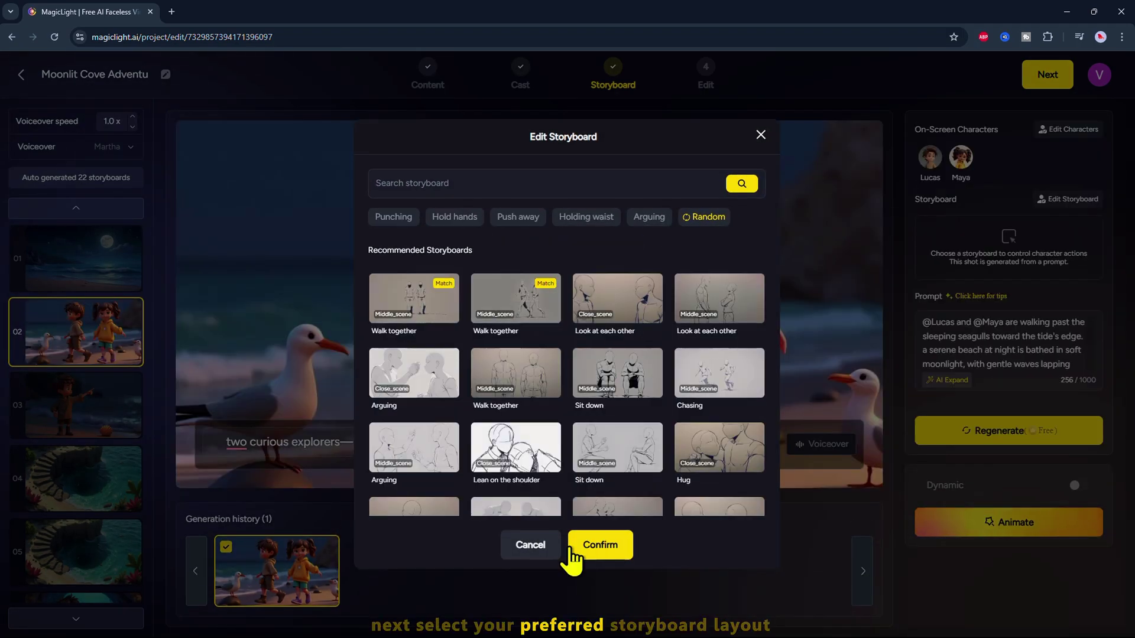
pyautogui.scroll(-5, 539, 329)
pyautogui.click(617, 302)
pyautogui.click(600, 545)
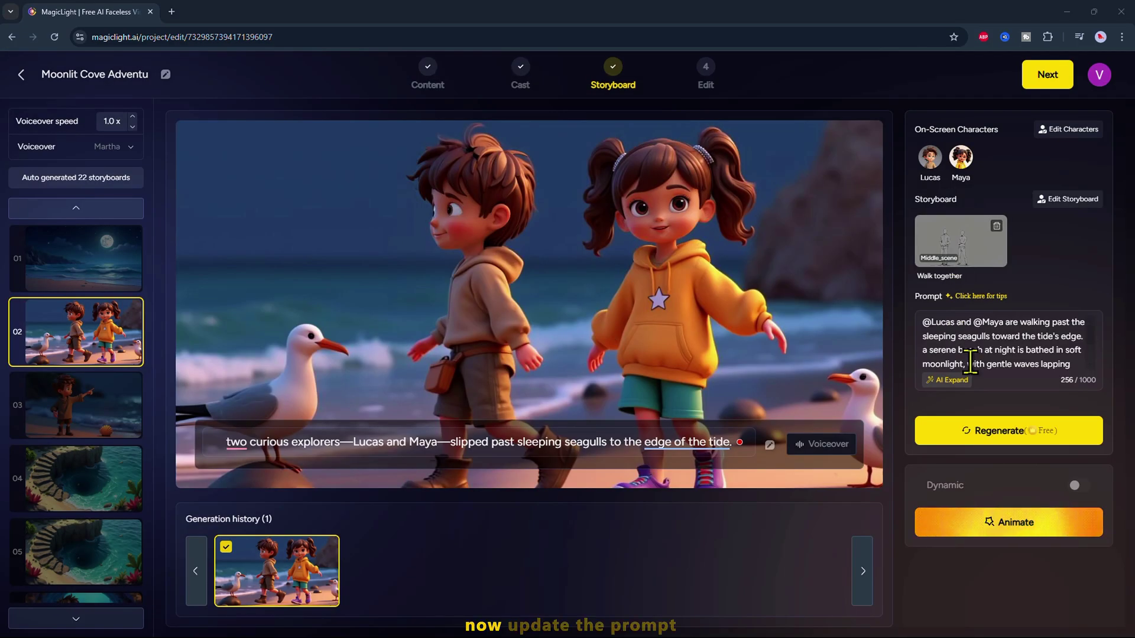
pyautogui.tripleClick(1000, 342)
pyautogui.press('BackSpace')
pyautogui.hotkey('ctrl', 'v')
pyautogui.scroll(3, 1000, 342)
pyautogui.write('@')
pyautogui.scroll(-2, 995, 342)
pyautogui.click(969, 350)
pyautogui.write('@')
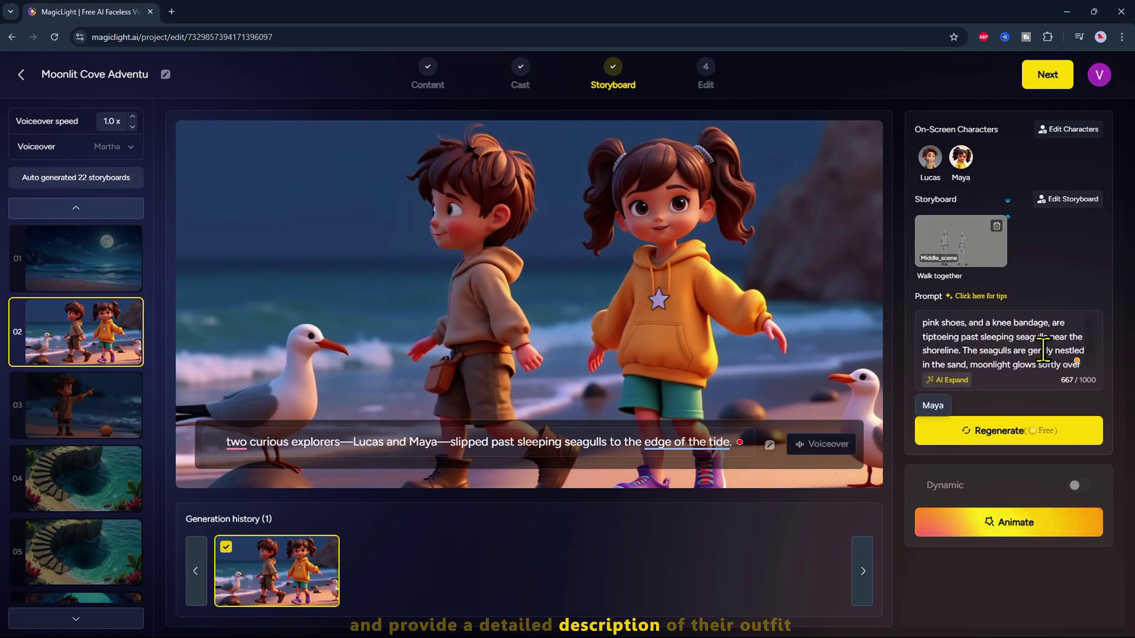
pyautogui.scroll(3, 1043, 350)
pyautogui.scroll(-5, 1043, 350)
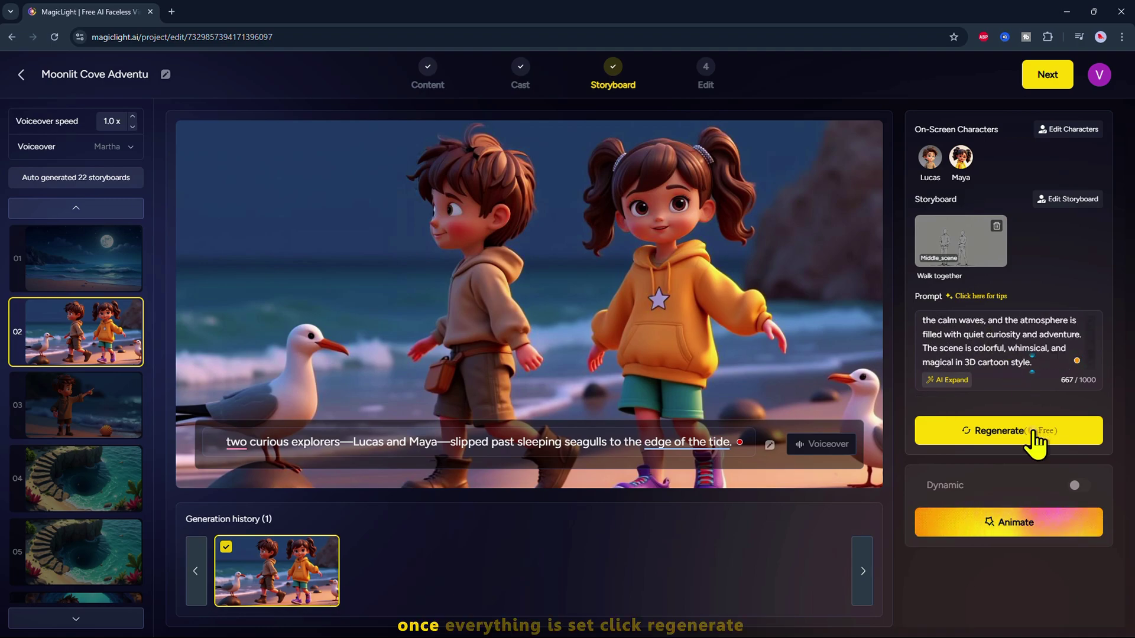
pyautogui.click(999, 431)
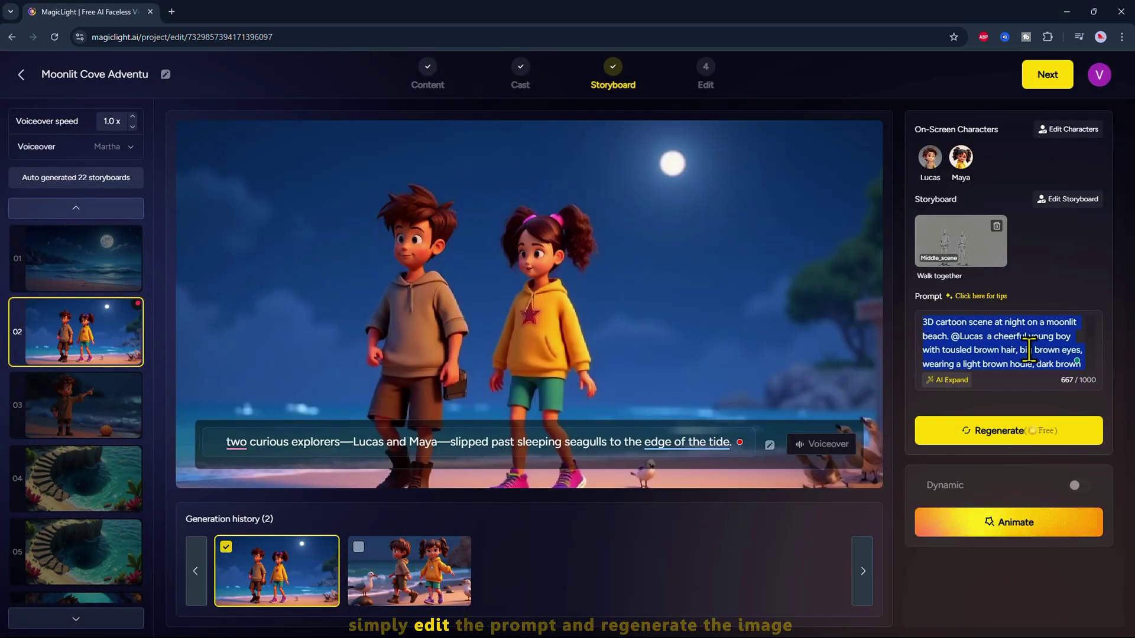
# Regenerate storyboard 02 from a revised prompt, keep the first image, and check its caption
pyautogui.hotkey('ctrl', 'v')
pyautogui.click(1018, 438)
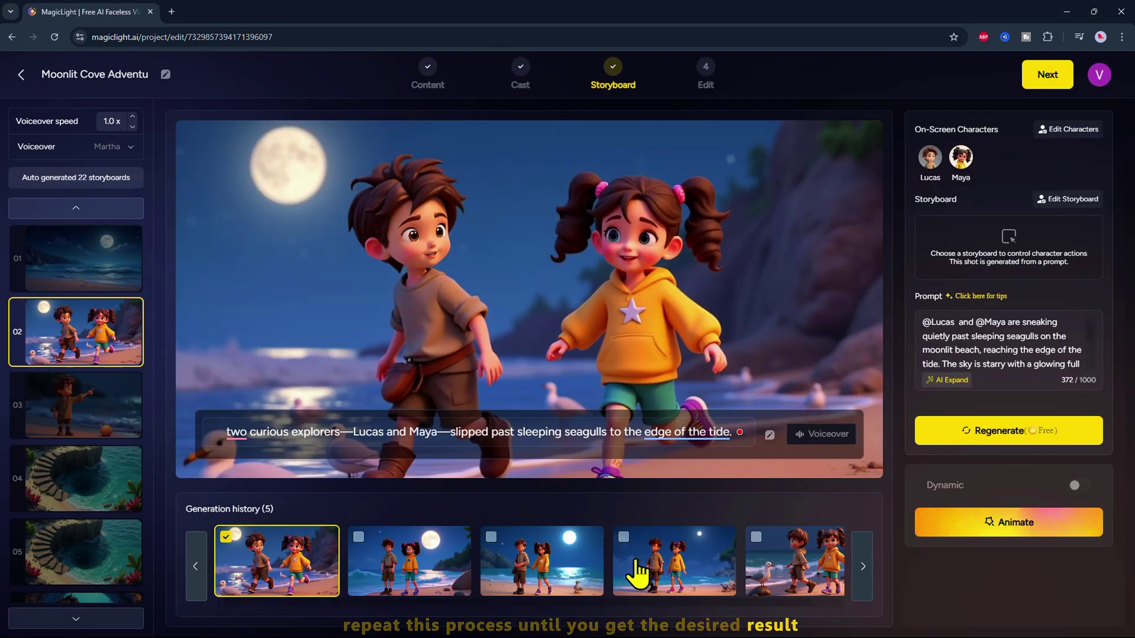
pyautogui.click(633, 571)
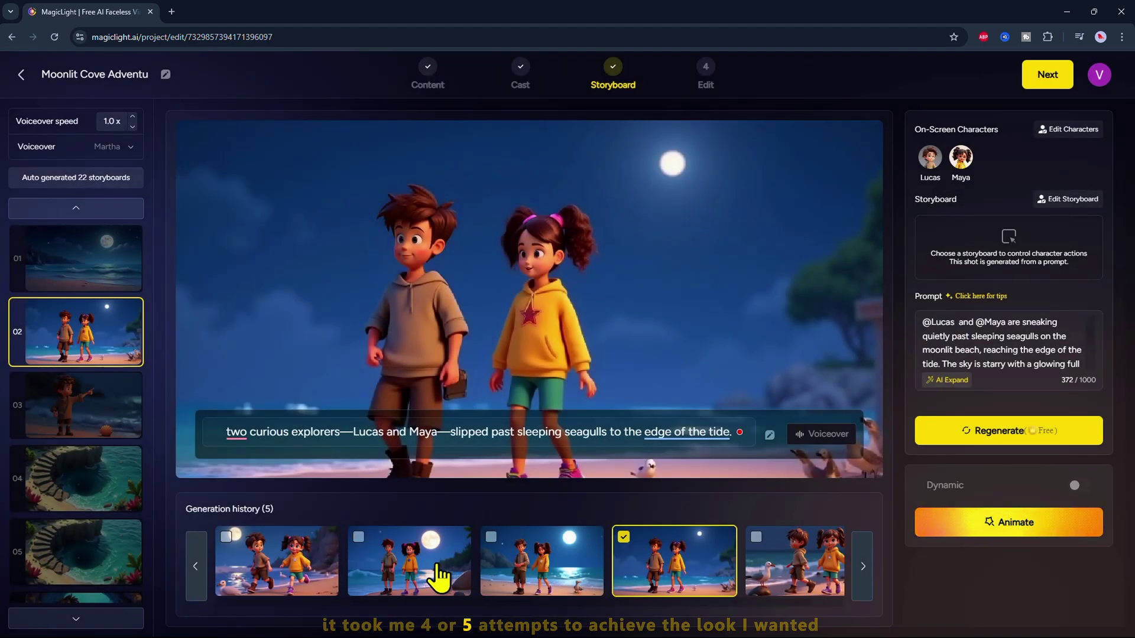
pyautogui.click(285, 571)
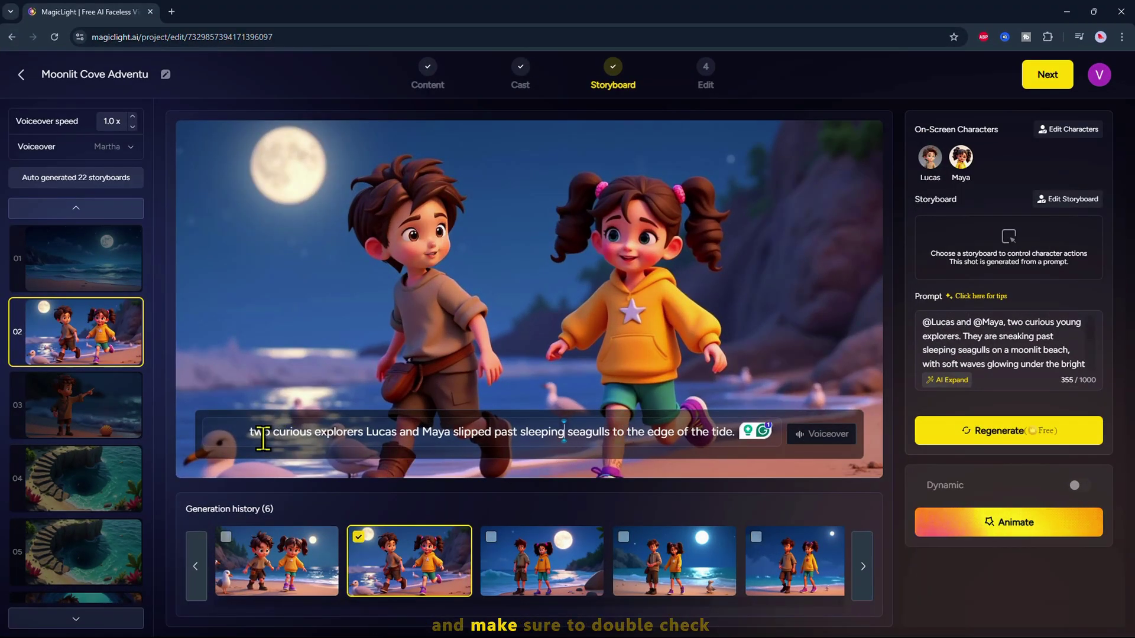
pyautogui.moveTo(248, 432); pyautogui.dragTo(742, 434)
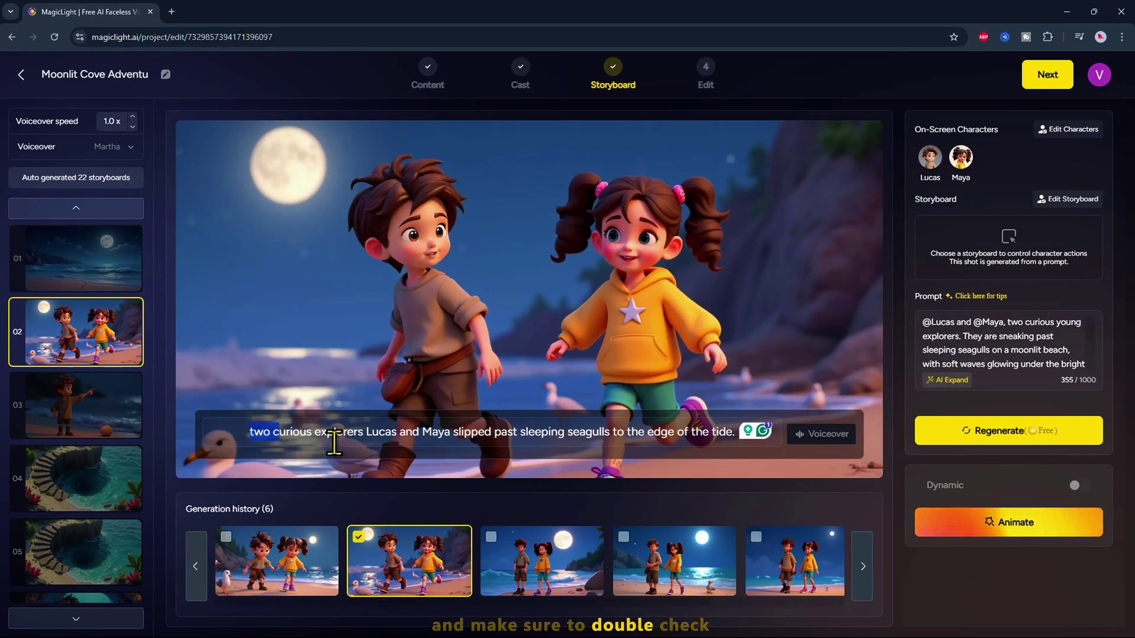
pyautogui.click(678, 437)
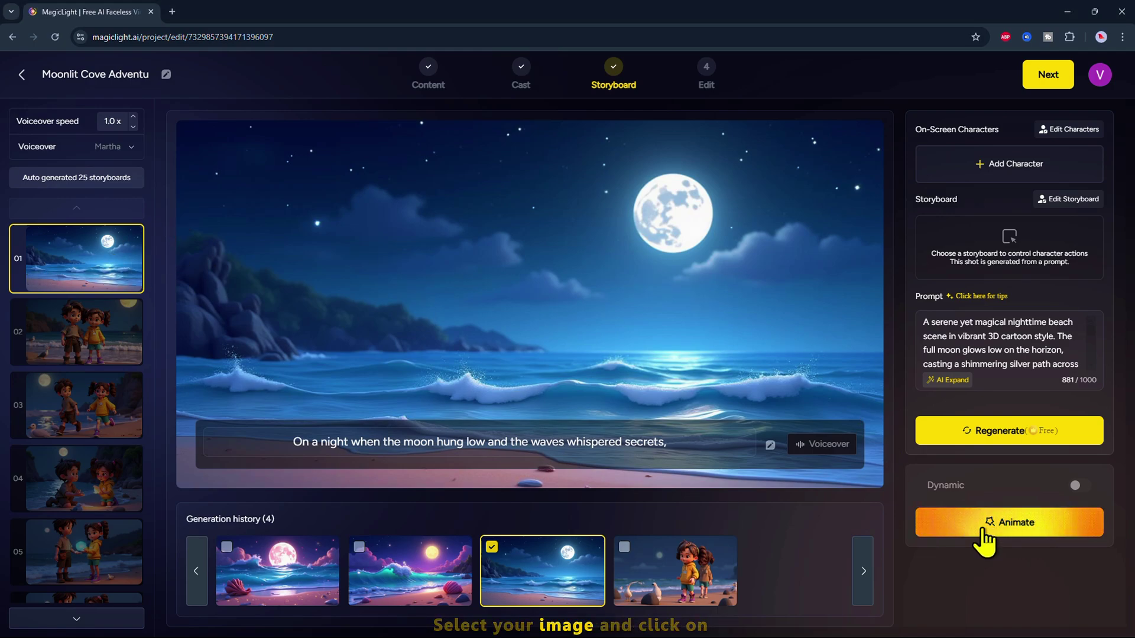
# Animate storyboard 01 with Hailuo AI and play the resulting clip
pyautogui.click(1027, 529)
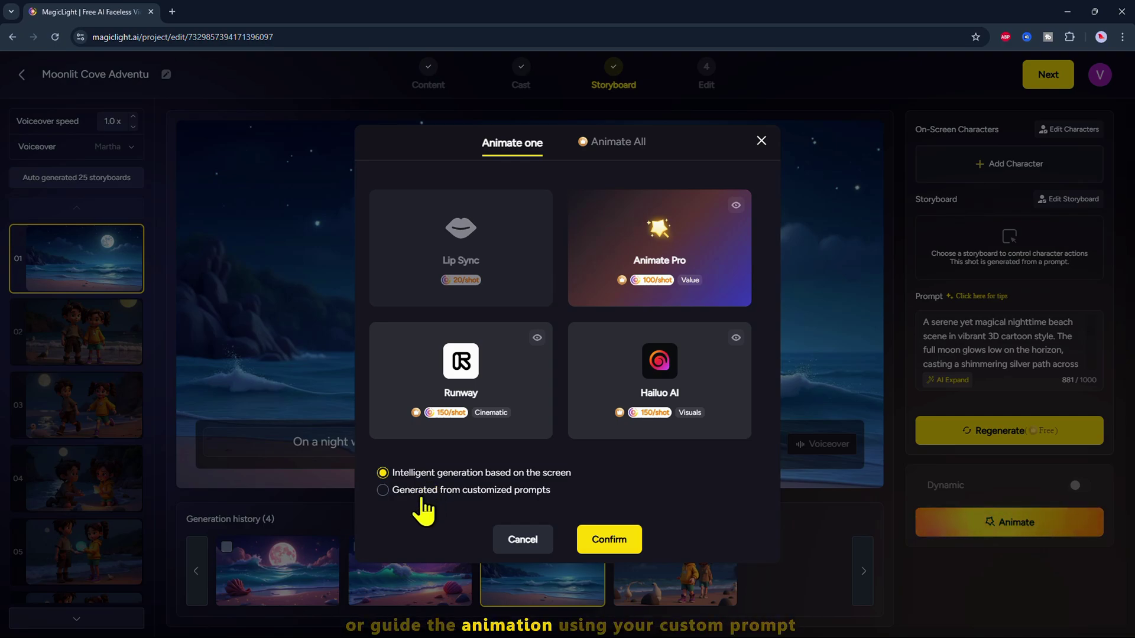
pyautogui.click(712, 267)
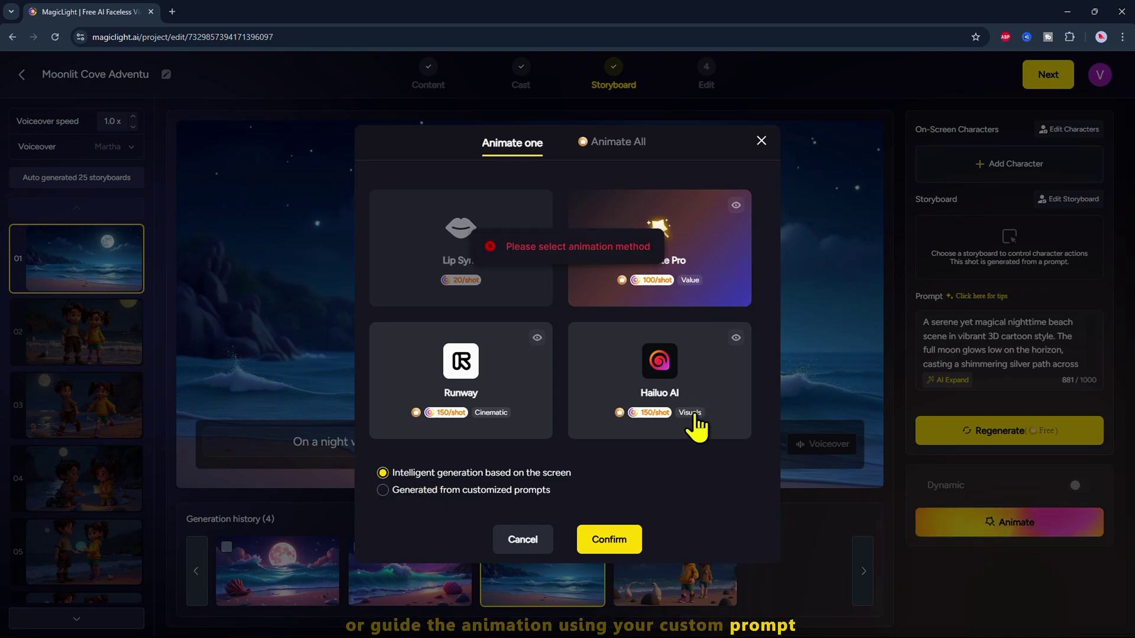
pyautogui.click(665, 434)
pyautogui.click(607, 539)
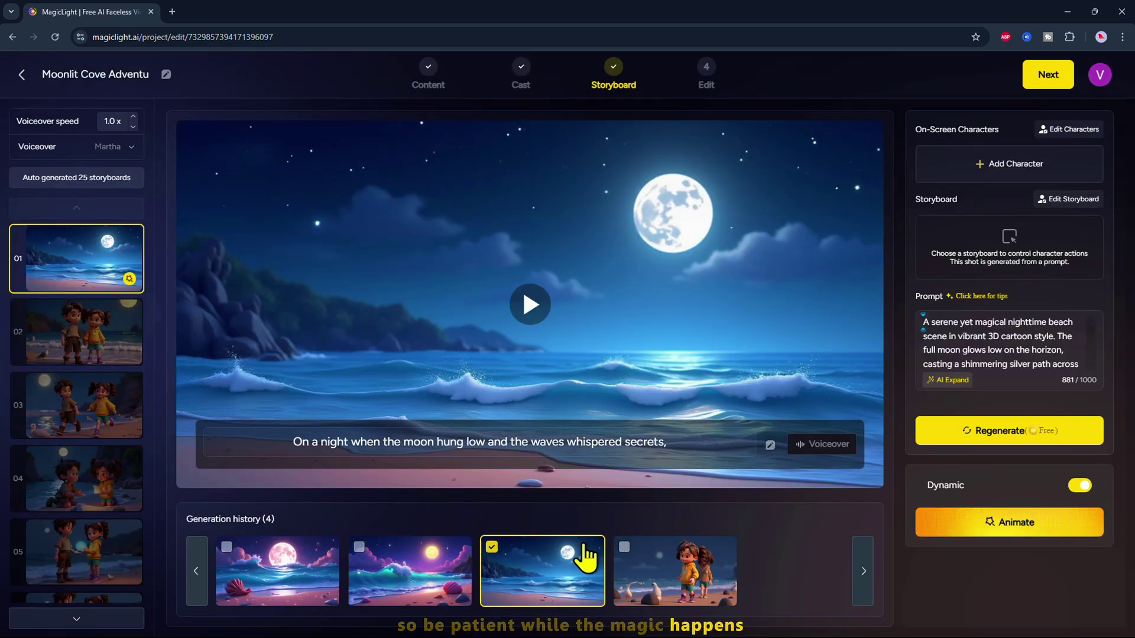
pyautogui.click(532, 305)
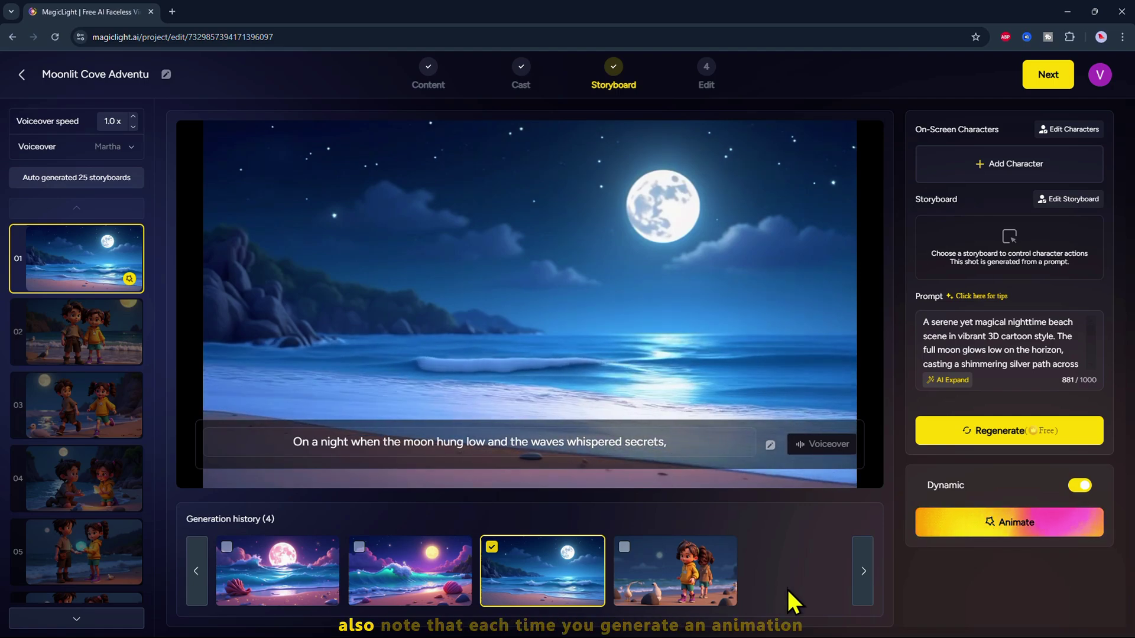
# Animate storyboard 01 with Runway instead
pyautogui.click(1013, 527)
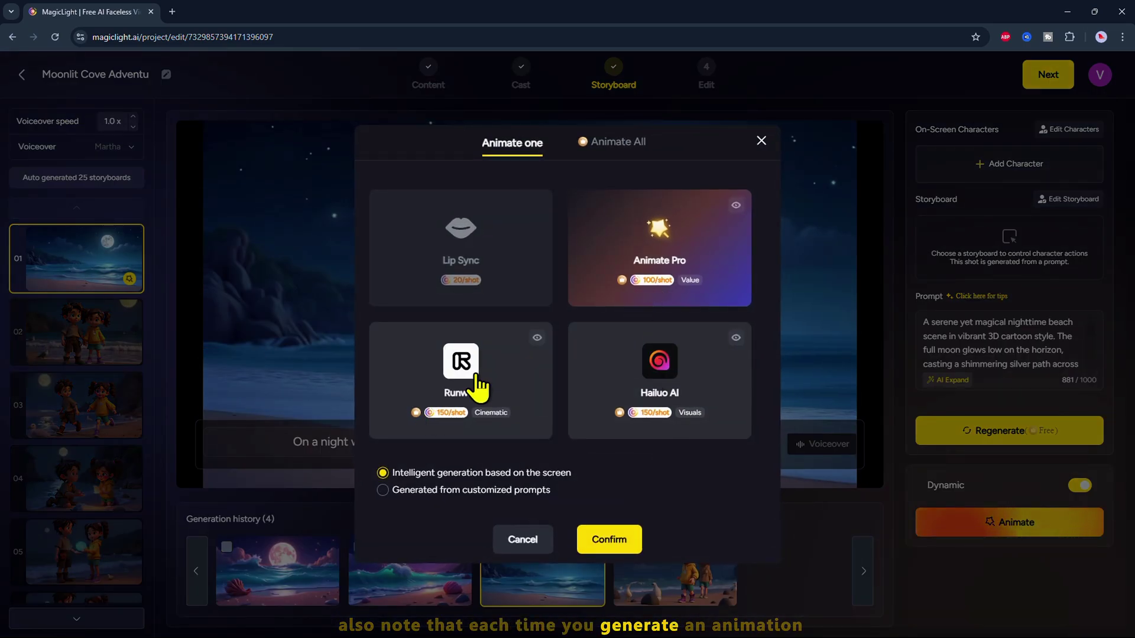
pyautogui.click(464, 390)
pyautogui.click(607, 541)
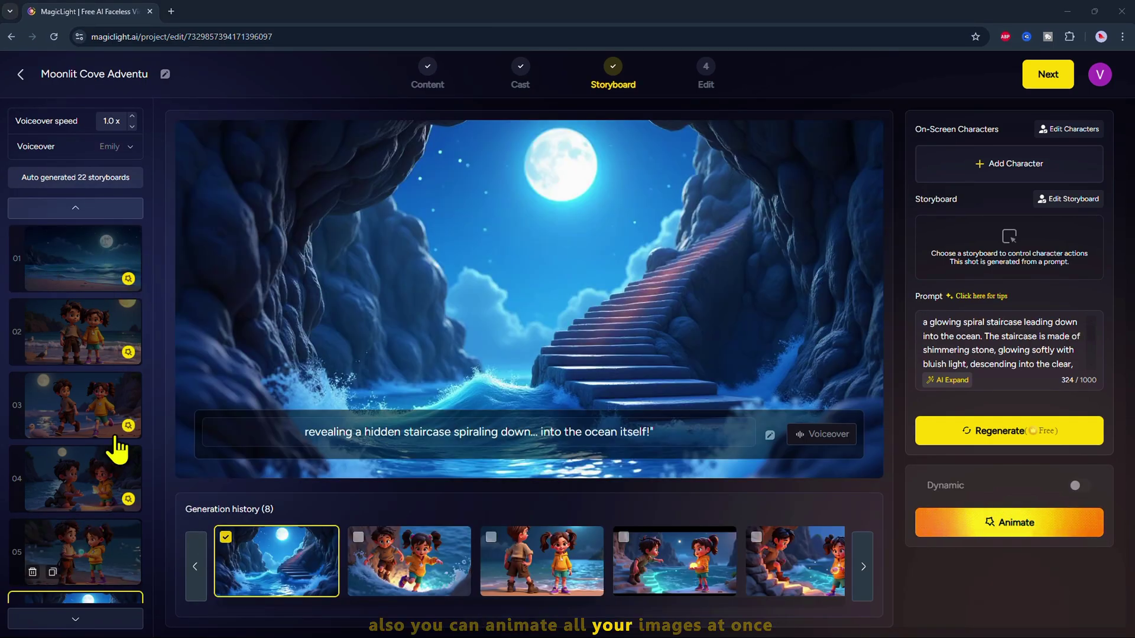
# Animate all 18 remaining storyboards with Animate Pro, accepting the 1800-credit cost
pyautogui.scroll(-3, 98, 519)
pyautogui.scroll(-4, 97, 519)
pyautogui.scroll(-4, 98, 519)
pyautogui.scroll(-4, 97, 520)
pyautogui.scroll(5, 98, 520)
pyautogui.scroll(5, 97, 520)
pyautogui.scroll(2, 97, 520)
pyautogui.scroll(1, 98, 519)
pyautogui.scroll(-3, 94, 520)
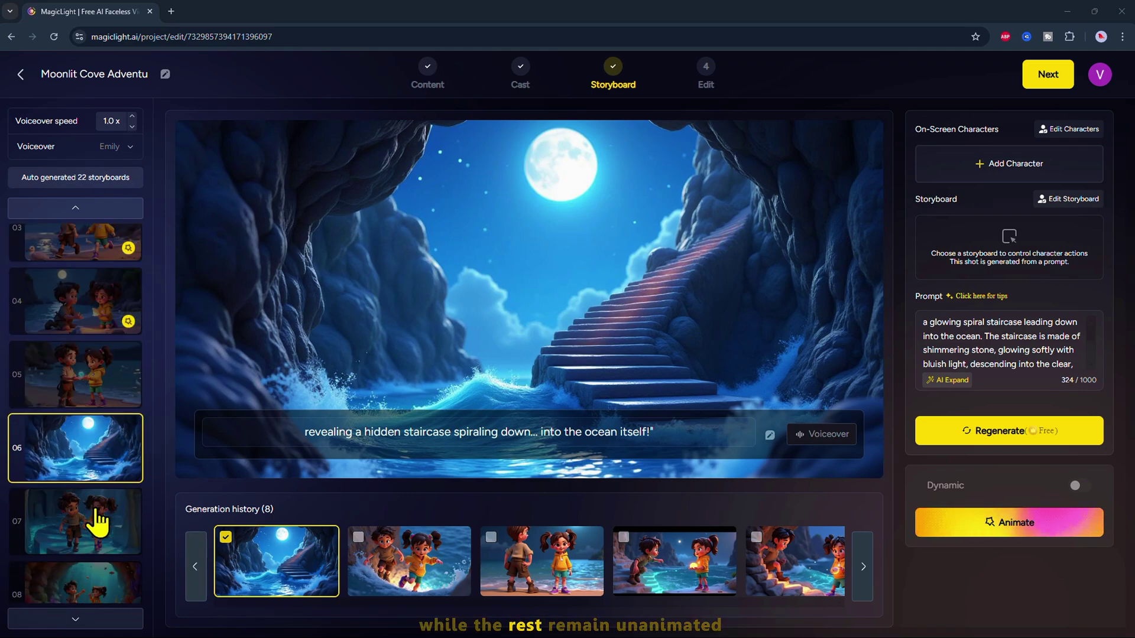
pyautogui.click(1047, 75)
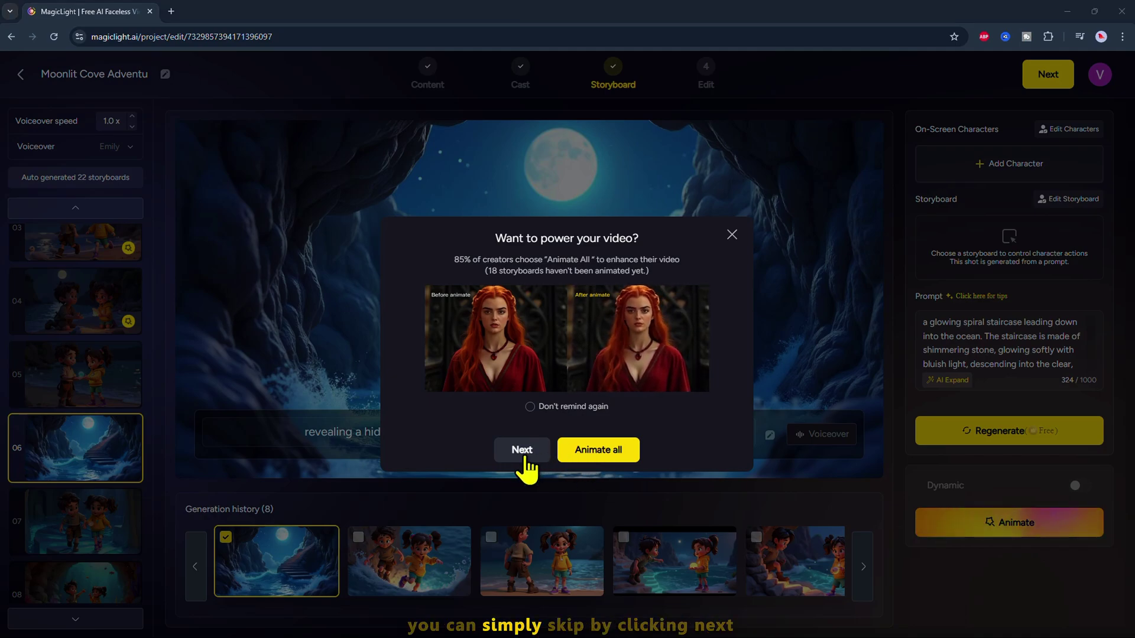
pyautogui.click(598, 451)
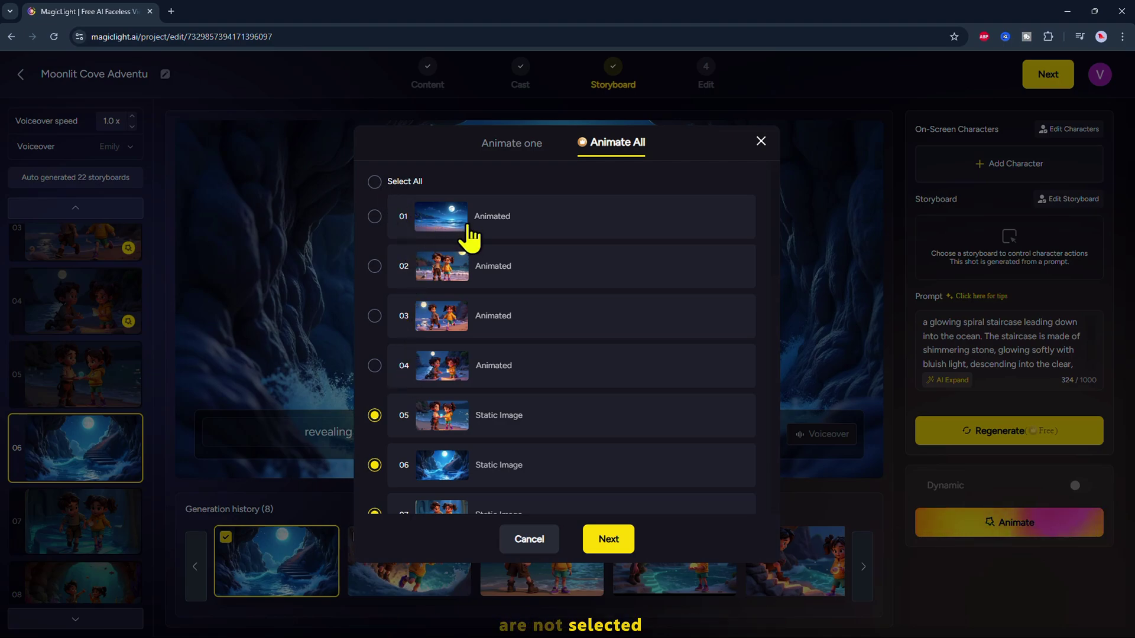
pyautogui.click(607, 542)
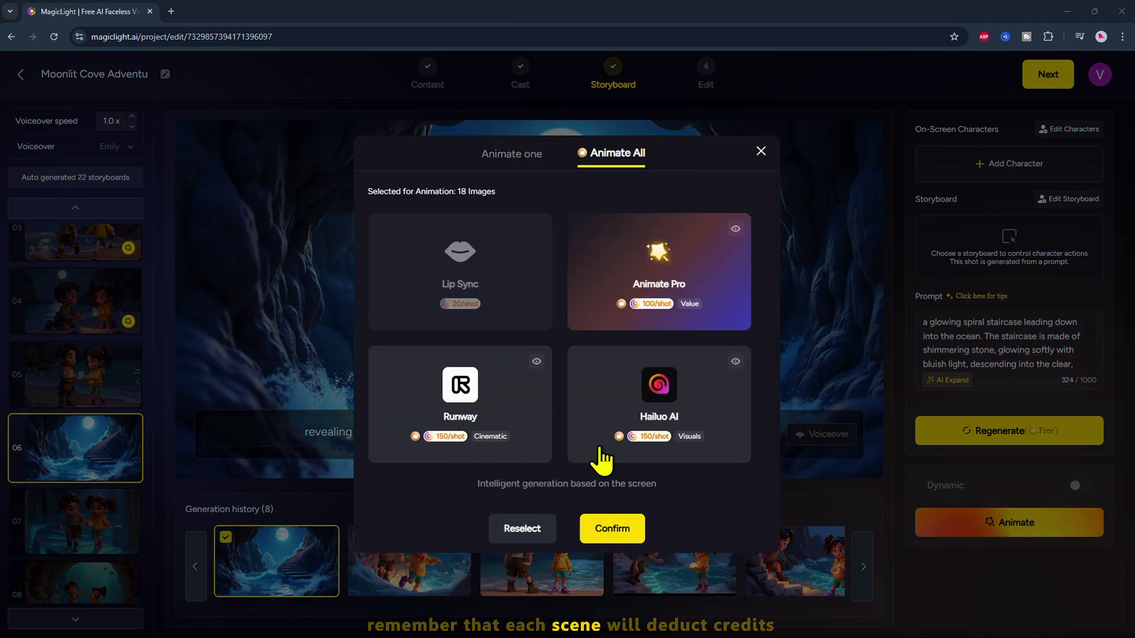
pyautogui.click(607, 535)
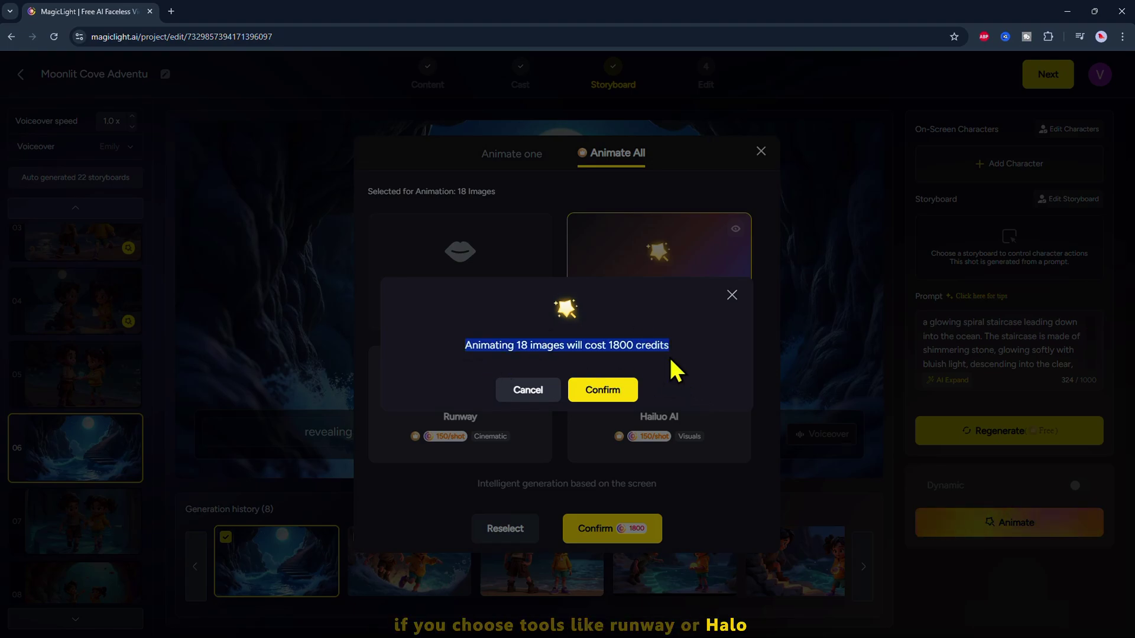
pyautogui.click(606, 393)
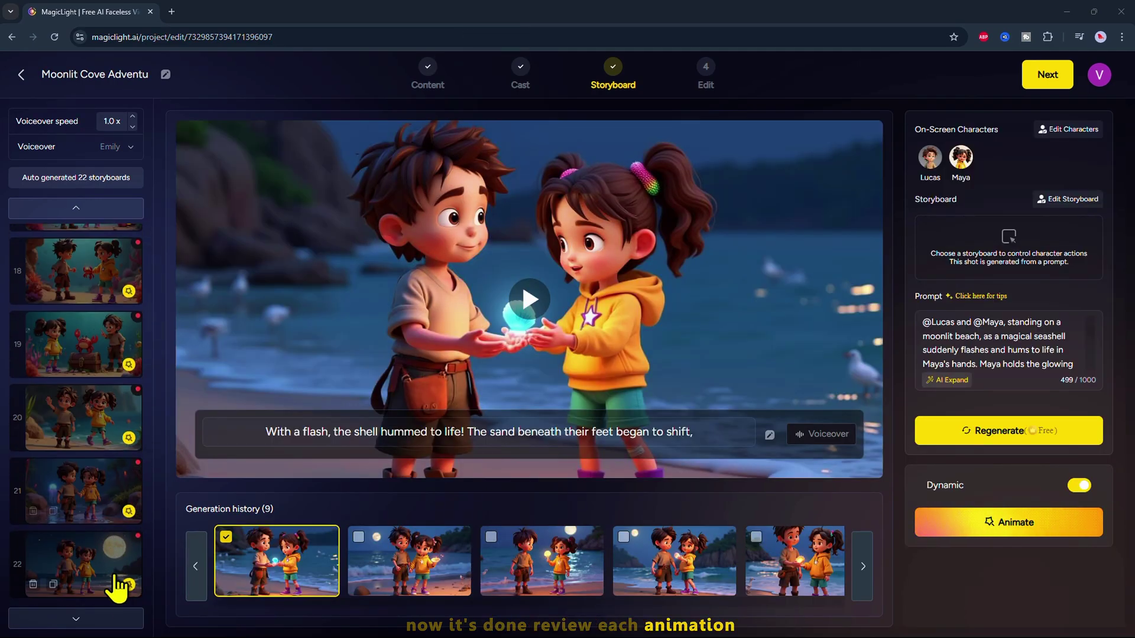
# Browse the finished storyboard list and open storyboard 06 to review its animation
pyautogui.scroll(10, 114, 567)
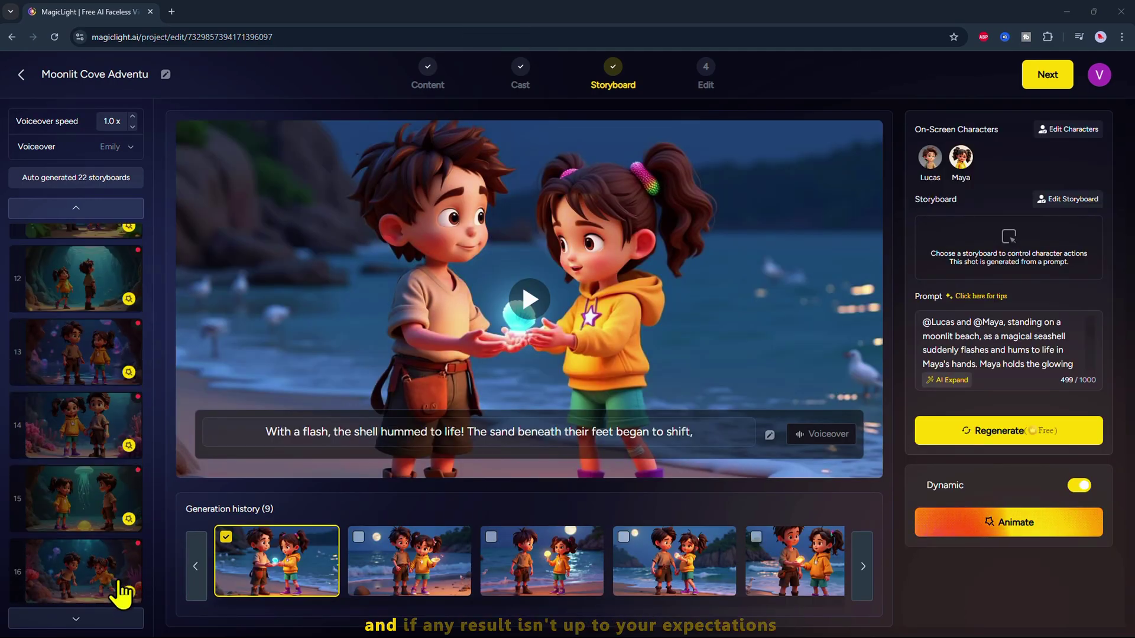
pyautogui.scroll(-2, 91, 467)
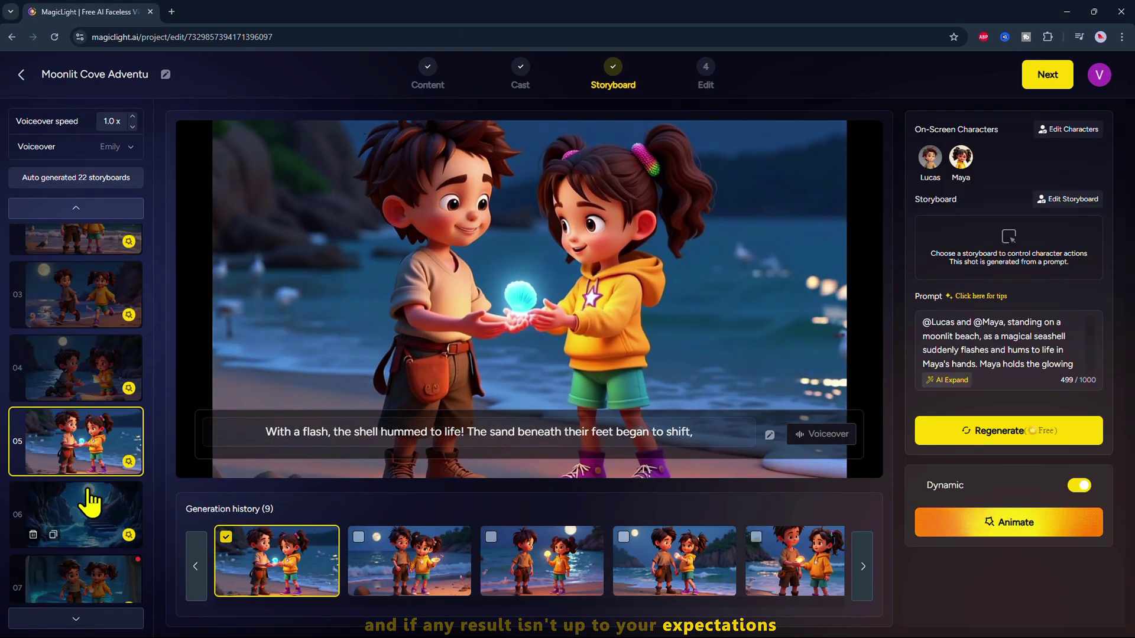
pyautogui.click(92, 467)
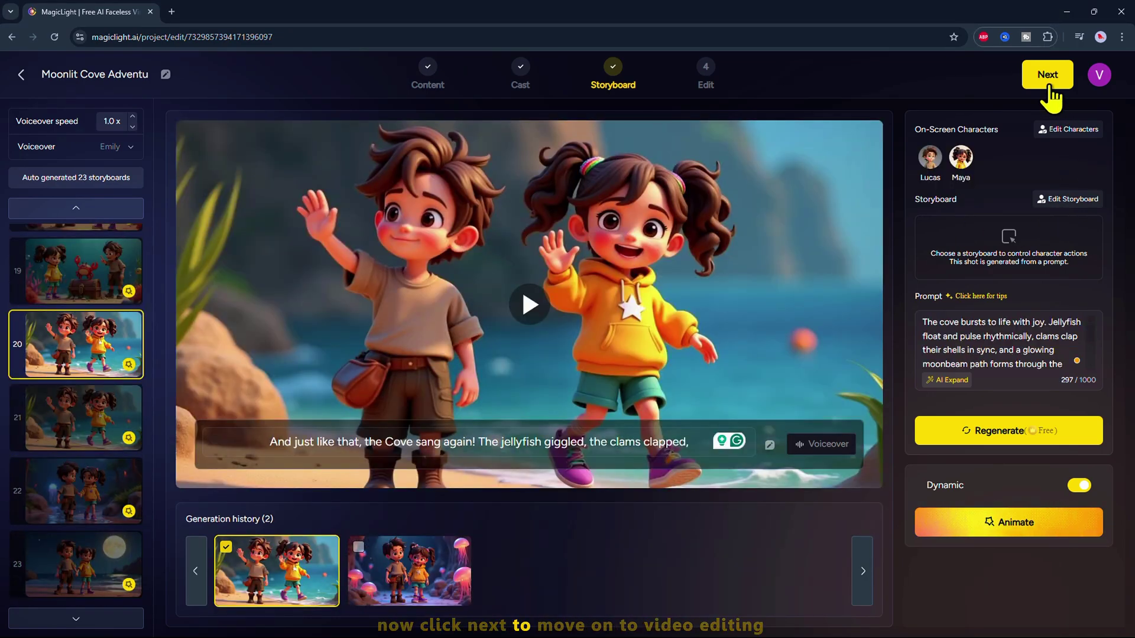
# Check the Subtitle and Background Music settings, then generate the final video at 16:9
pyautogui.click(1048, 77)
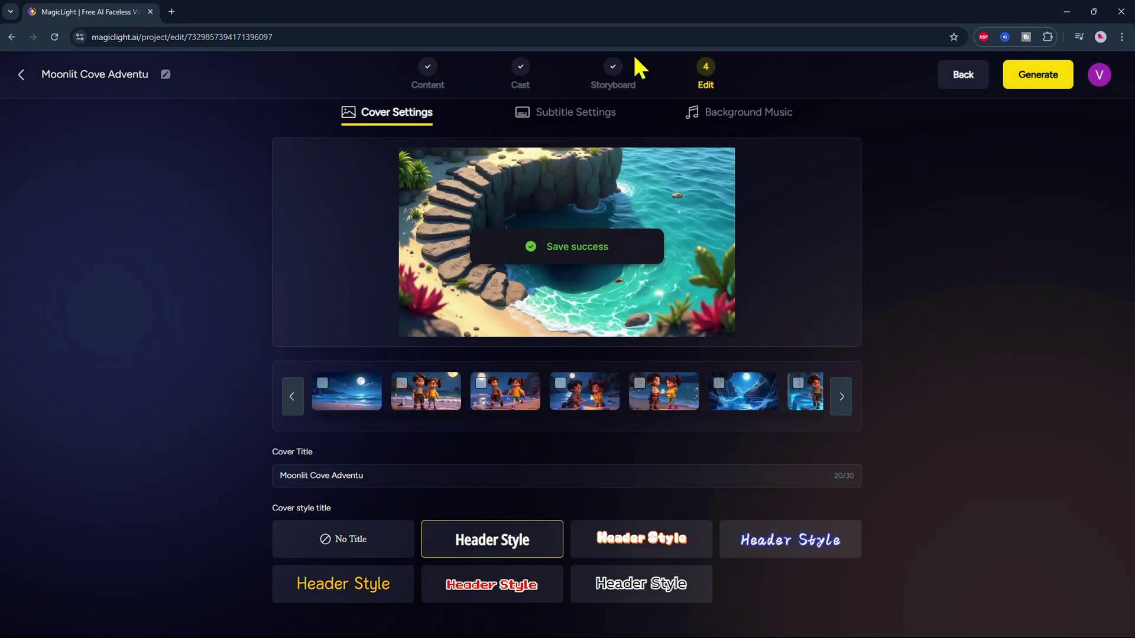
pyautogui.click(594, 121)
pyautogui.click(746, 121)
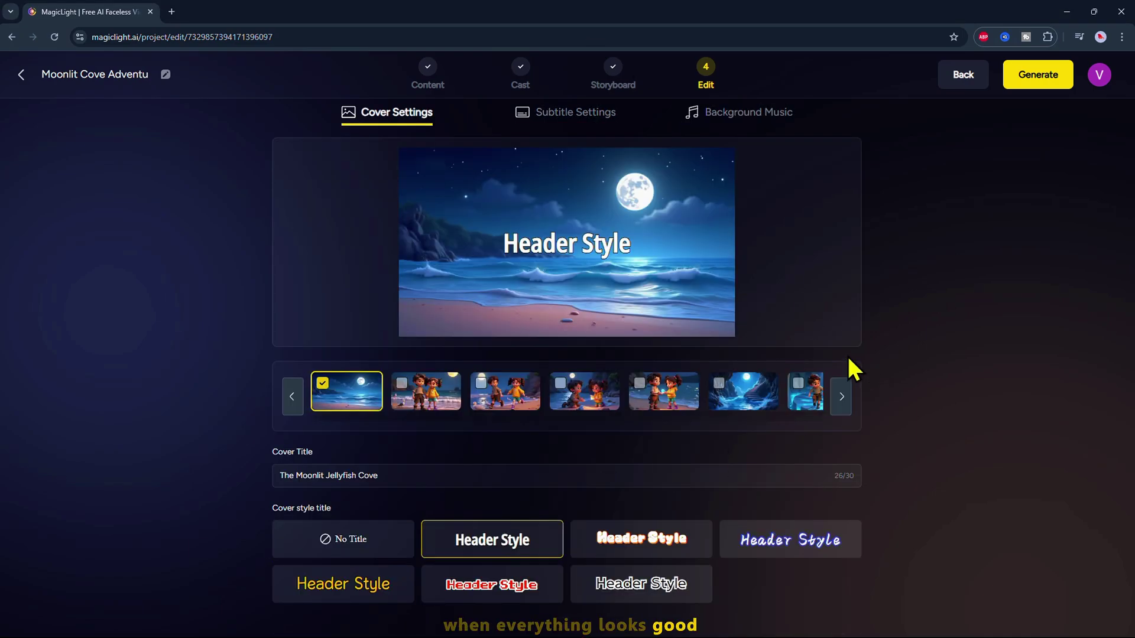
pyautogui.click(1037, 85)
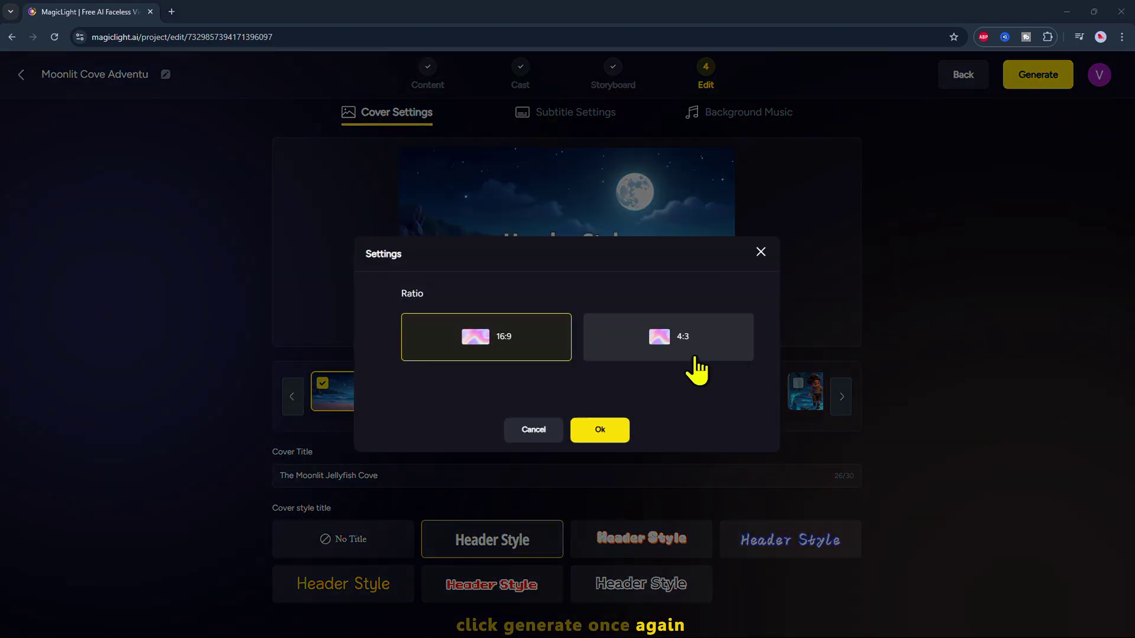
pyautogui.click(604, 434)
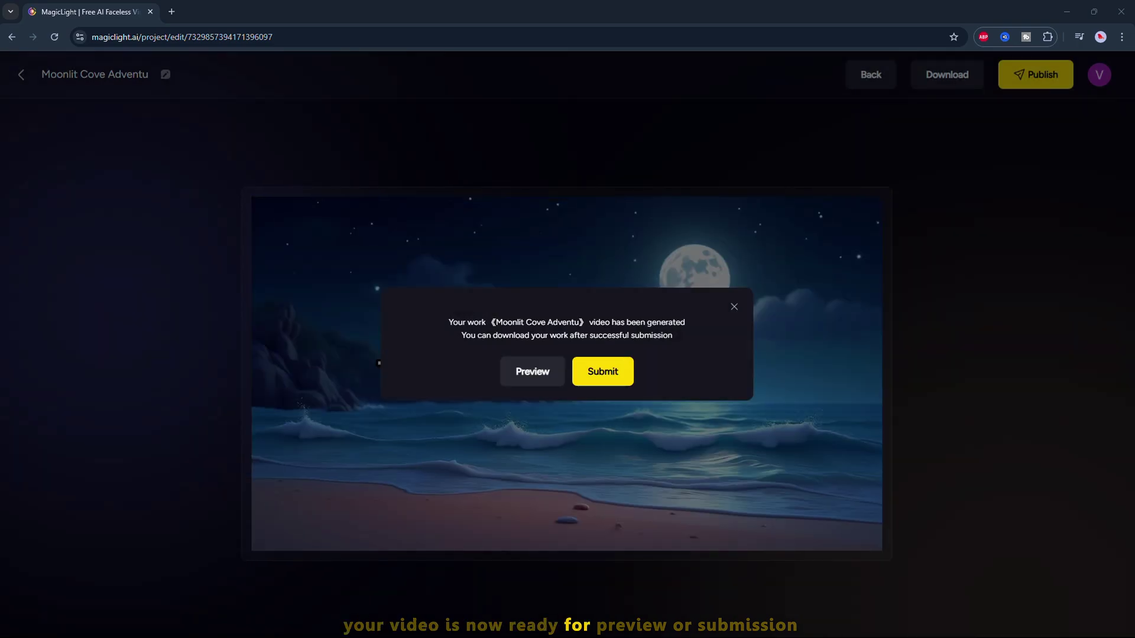
# Preview the generated story video and download it
pyautogui.click(602, 372)
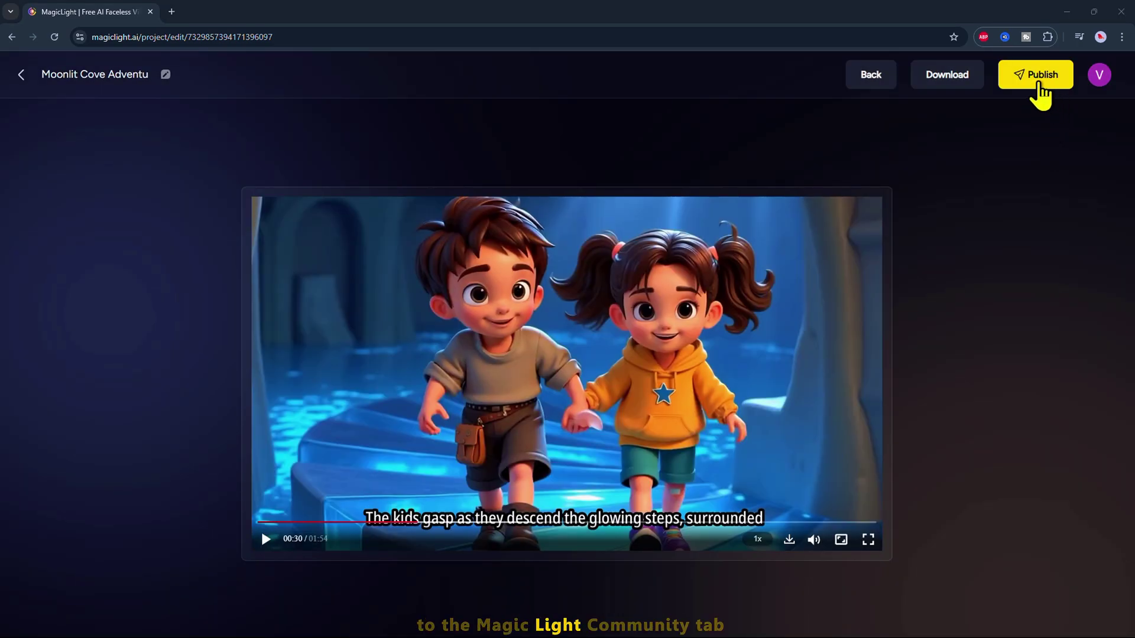
pyautogui.moveTo(946, 74)
pyautogui.click(938, 117)
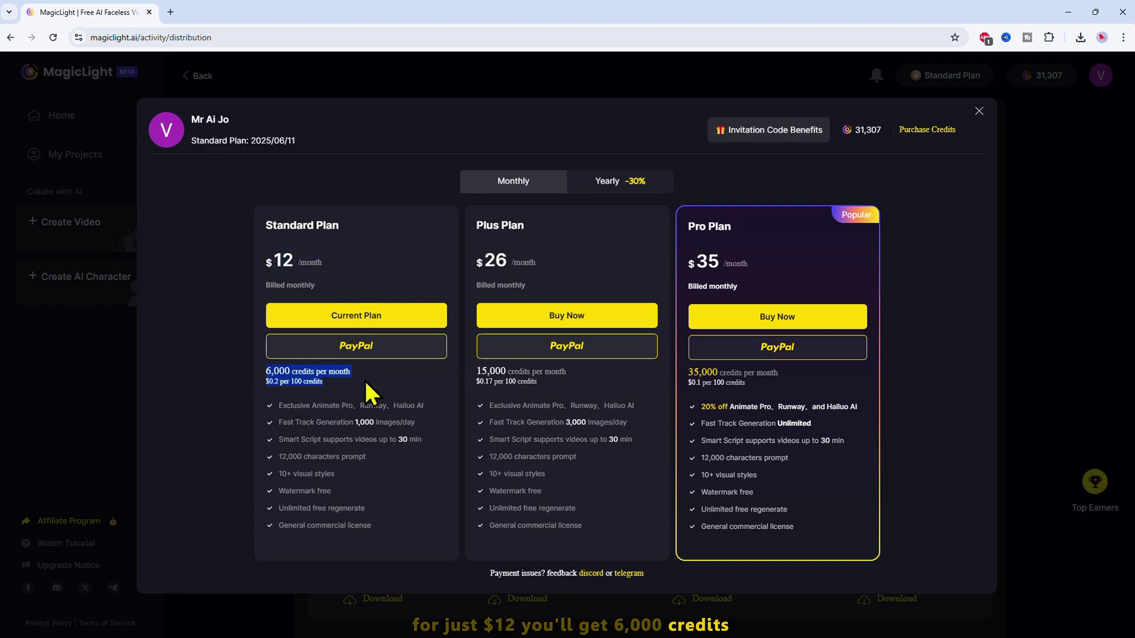
# Highlight the Standard Plan's credits and switch the plans to Yearly billing at 30% off
pyautogui.moveTo(421, 439); pyautogui.dragTo(377, 451)
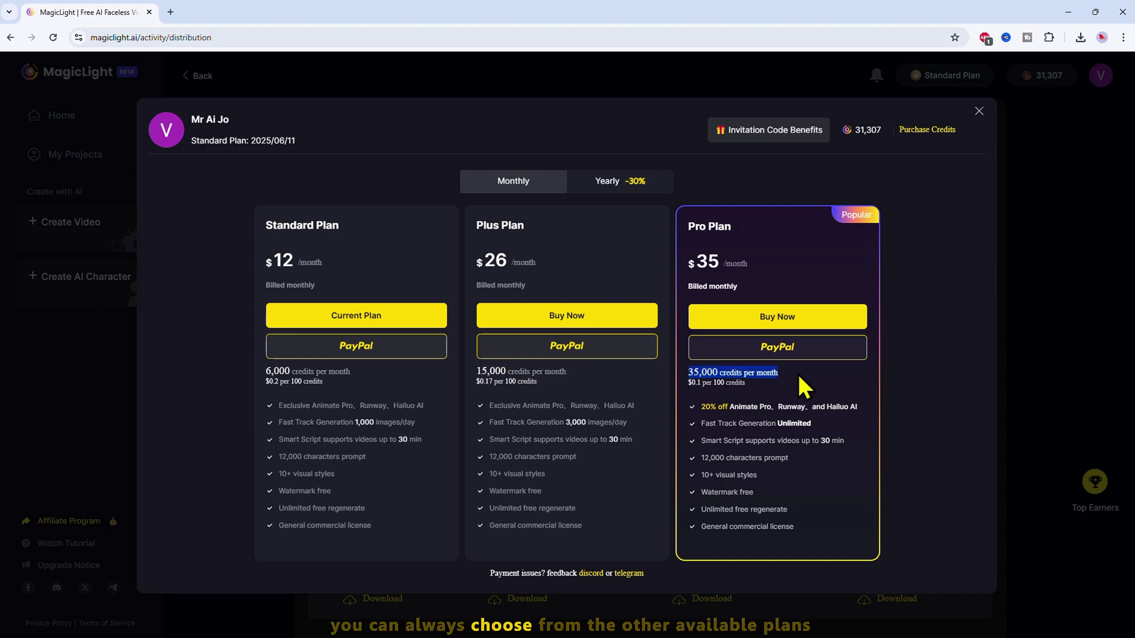
pyautogui.click(619, 181)
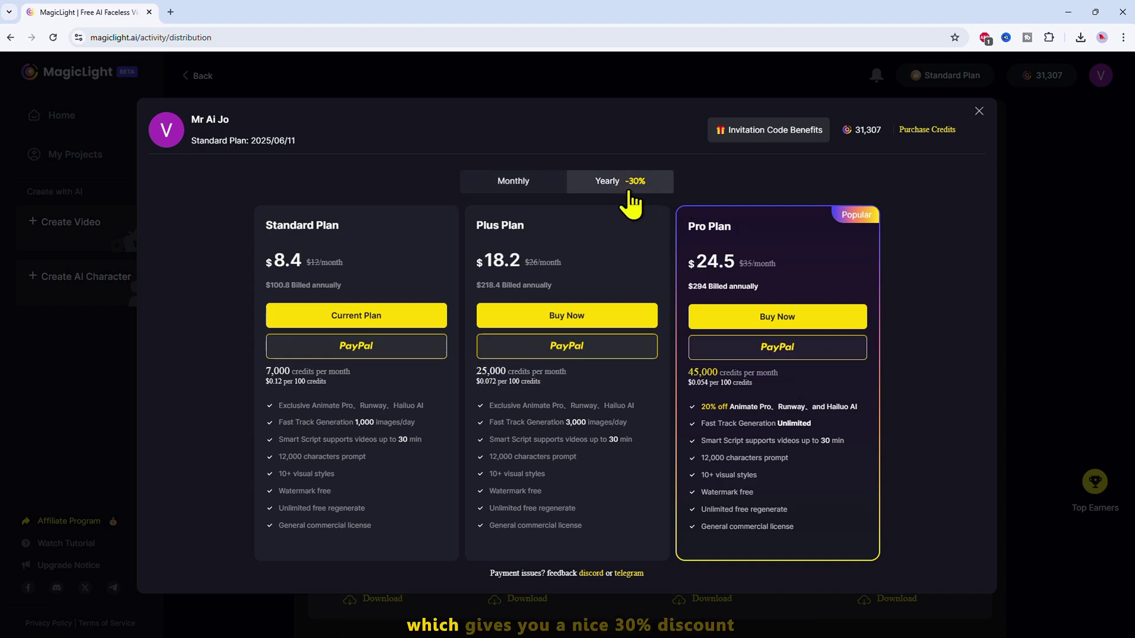